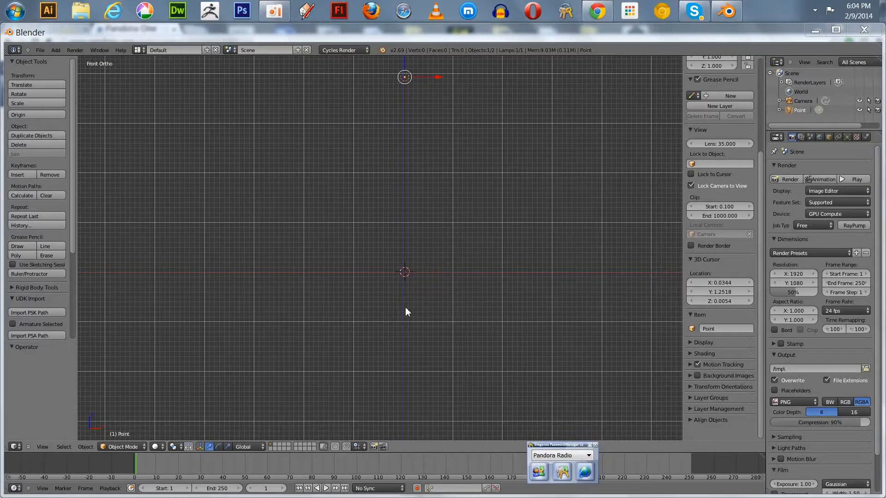
Dismiss the floating Pandora Radio toolbar and place the 3D cursor near the world origin in the front view
{"action": "left_click", "coordinate": [595, 445]}
{"action": "left_click", "coordinate": [500, 309]}
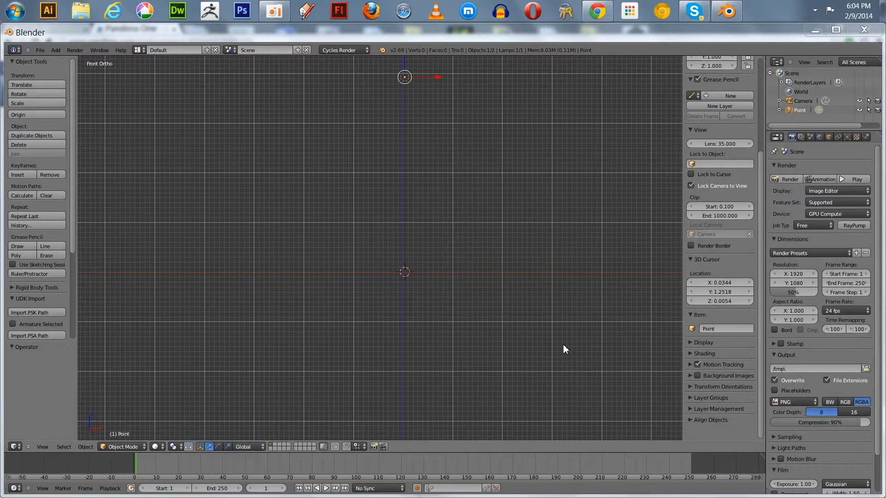
{"action": "left_click", "coordinate": [488, 263]}
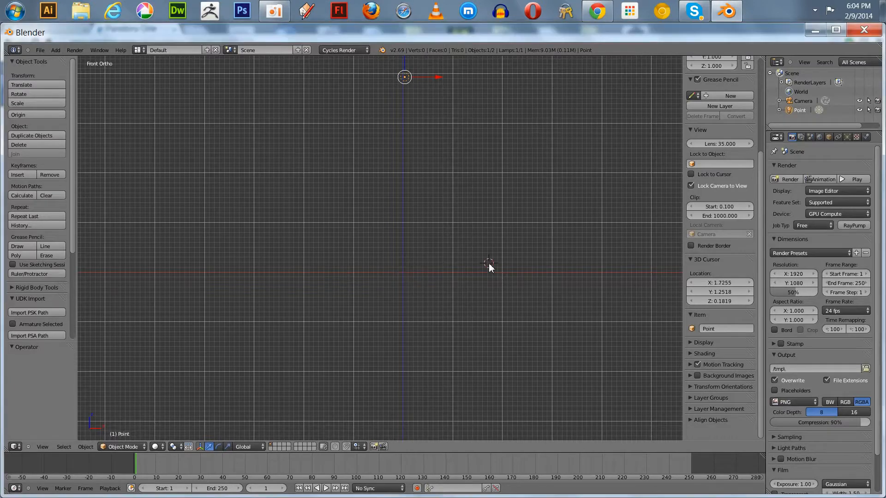
{"action": "scroll", "coordinate": [488, 263], "scroll_direction": "down", "scroll_amount": 2}
{"action": "scroll", "coordinate": [489, 263], "scroll_direction": "down", "scroll_amount": 2}
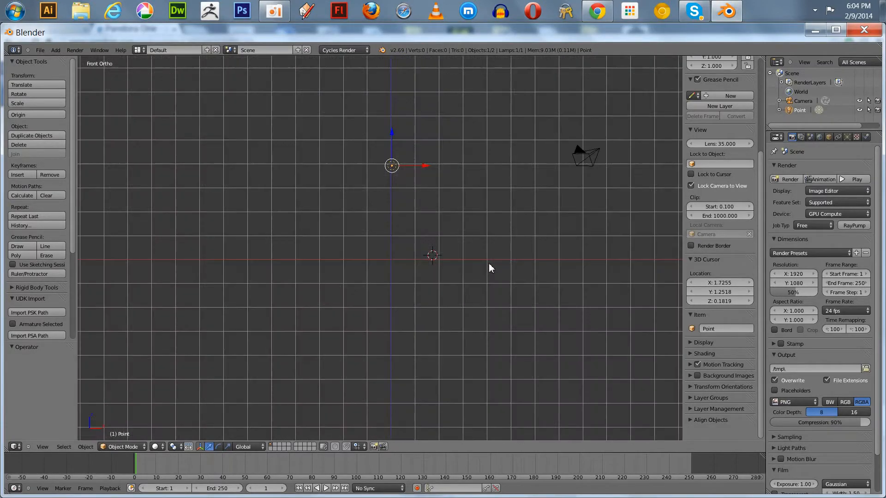
{"action": "left_click", "coordinate": [393, 259]}
Clear the camera's rotation and move it about -4.66 along Z and -8.69 along X to the scene's centre
{"action": "right_click", "coordinate": [584, 158]}
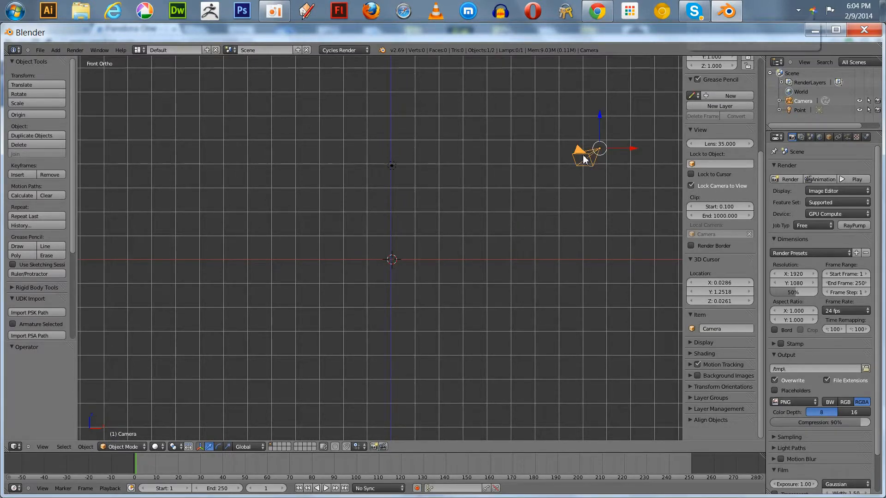
{"action": "key", "text": "alt+r"}
{"action": "left_click", "coordinate": [583, 154]}
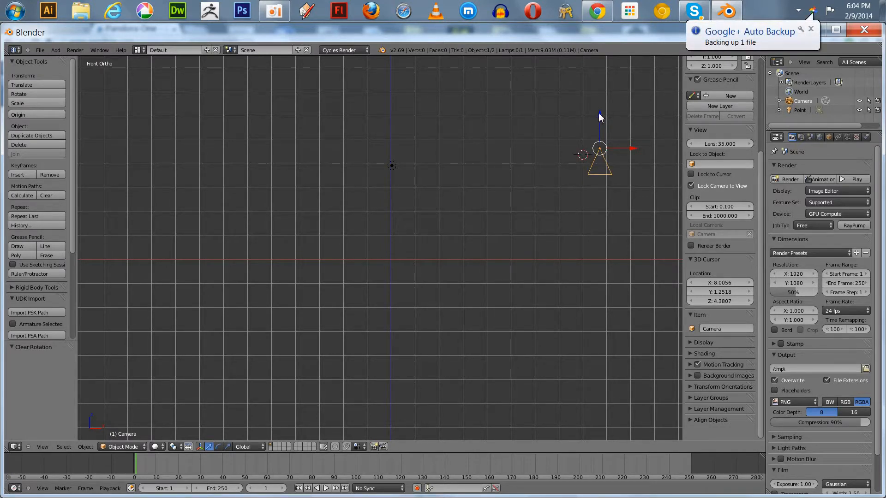
{"action": "left_click_drag", "start_coordinate": [599, 119], "coordinate": [626, 225]}
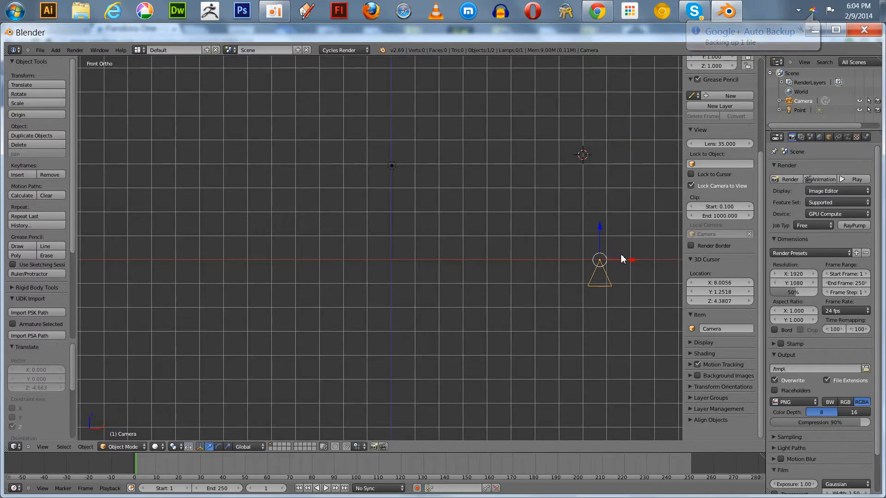
{"action": "left_click_drag", "start_coordinate": [638, 262], "coordinate": [429, 273]}
Delete the point lamp above the camera
{"action": "right_click", "coordinate": [394, 167]}
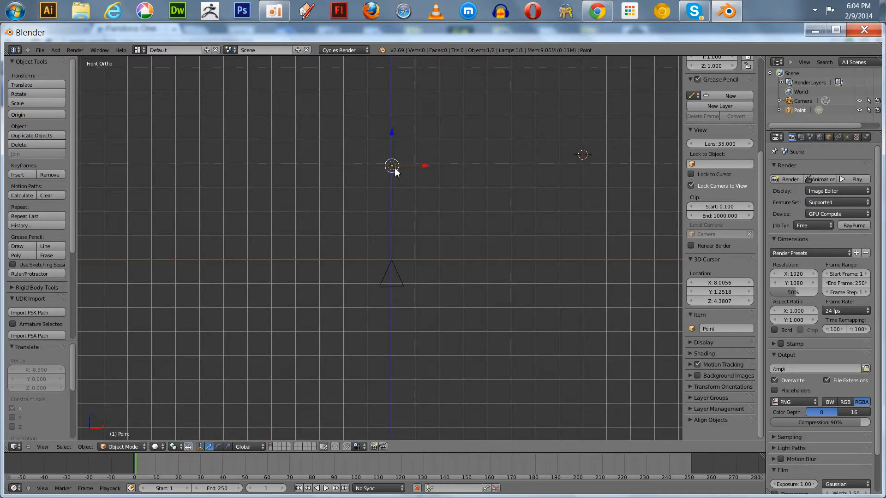
{"action": "key", "text": "x"}
{"action": "left_click", "coordinate": [396, 170]}
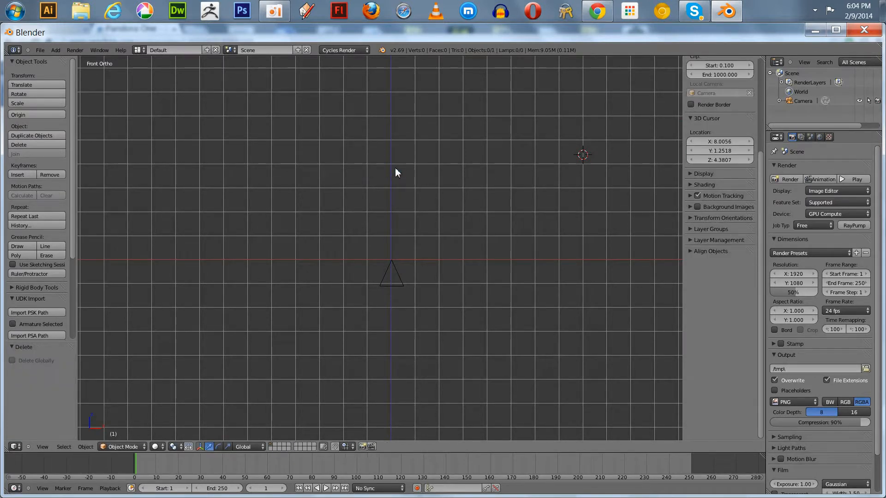
Rotate the camera 90 degrees around the global X axis
{"action": "right_click", "coordinate": [390, 266]}
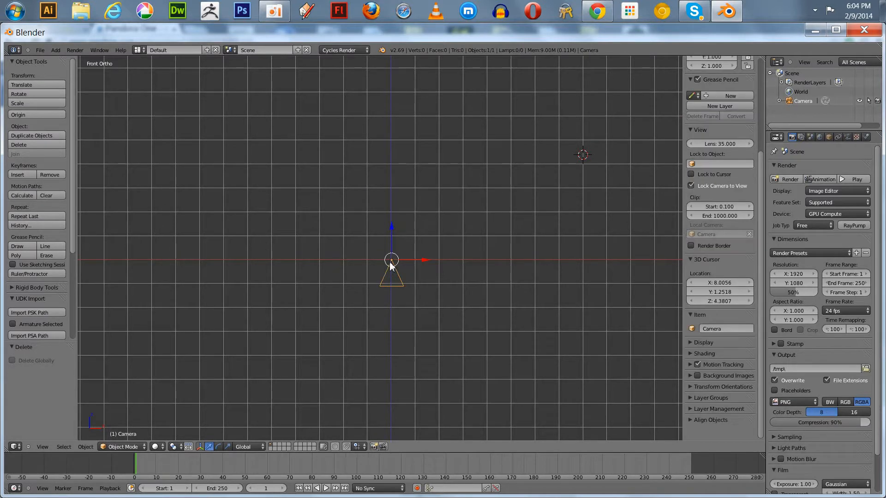
{"action": "key", "text": "r"}
{"action": "key", "text": "x"}
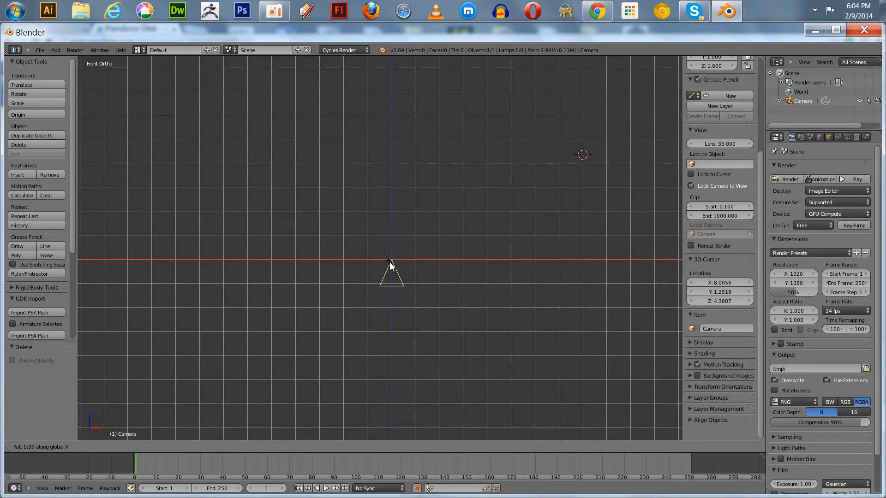
{"action": "key", "text": "9"}
{"action": "key", "text": "0"}
{"action": "key", "text": "Return"}
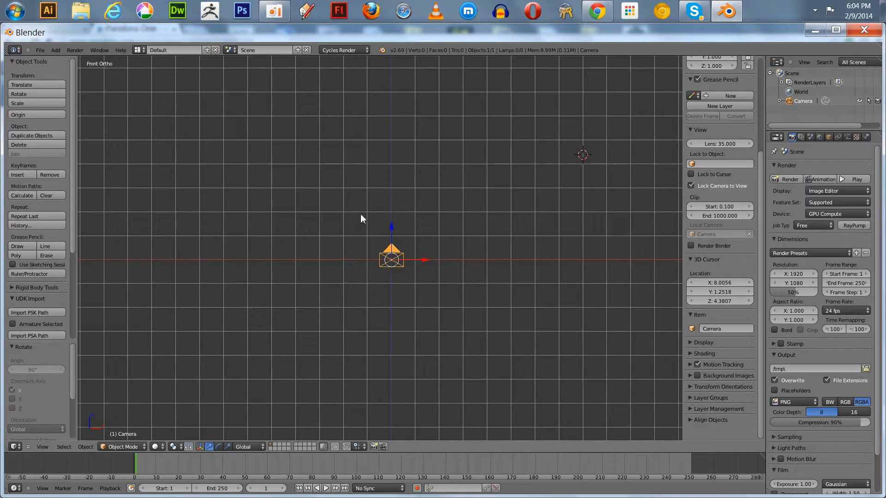
Add a text object near the centre of the grid in the top view
{"action": "key", "text": "KP_7"}
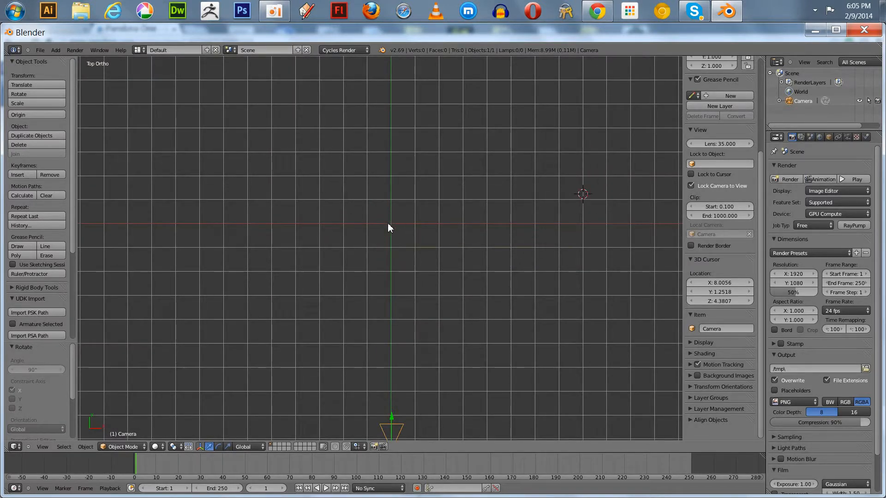
{"action": "left_click", "coordinate": [388, 224]}
{"action": "key", "text": "shift+a"}
{"action": "mouse_move", "coordinate": [390, 225]}
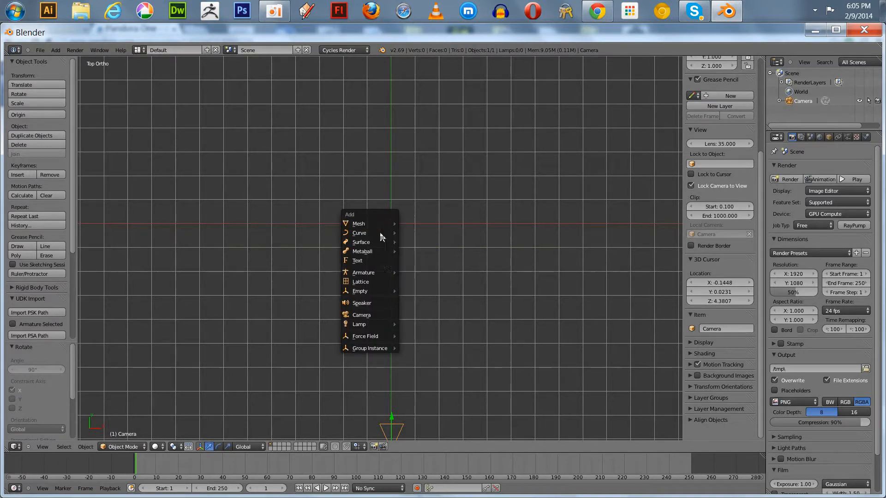
{"action": "left_click", "coordinate": [381, 261]}
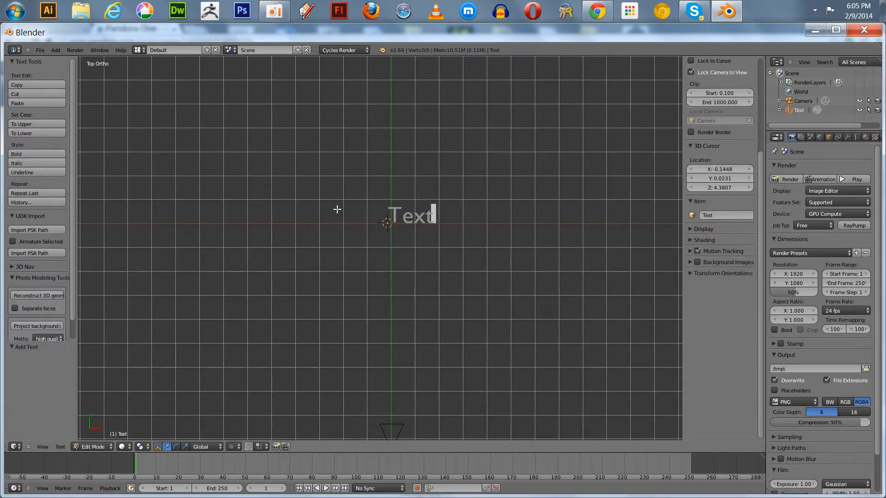
Replace the default text with "Vector Studio" and return to Object Mode
{"action": "key", "text": "BackSpace"}
{"action": "key", "text": "BackSpace"}
{"action": "key", "text": "BackSpace"}
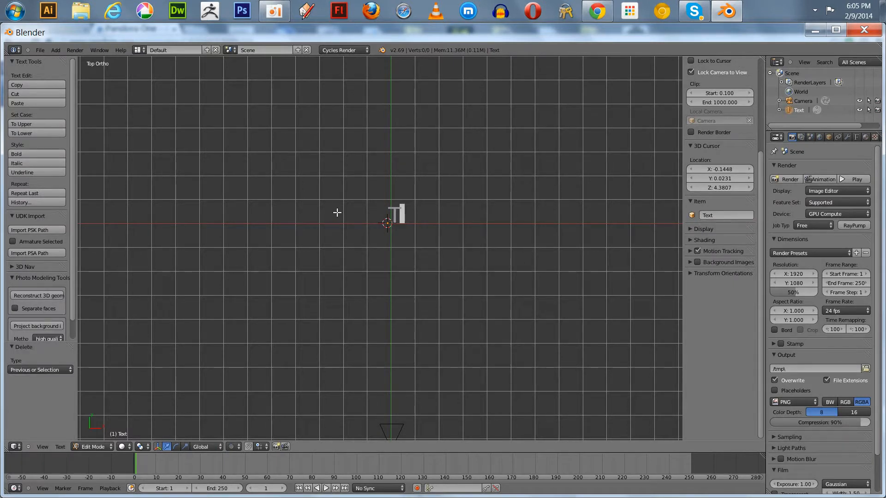
{"action": "key", "text": "BackSpace"}
{"action": "type", "text": "Vec"}
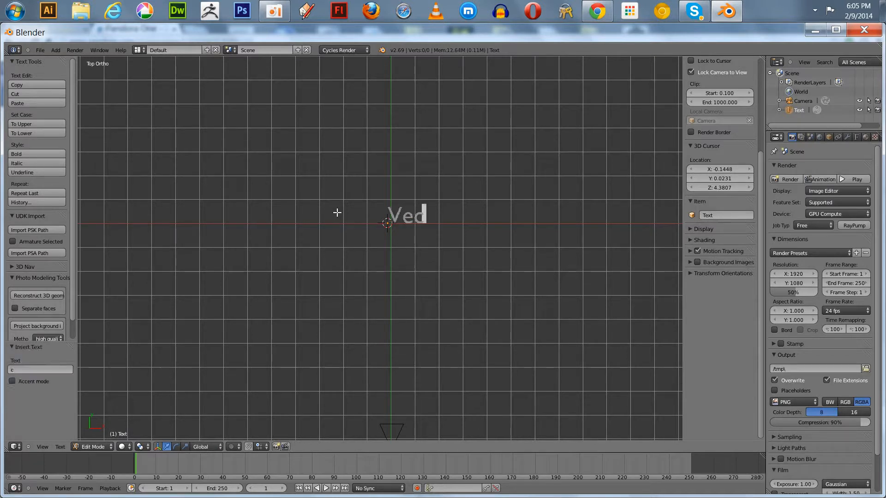
{"action": "type", "text": "tor Studios"}
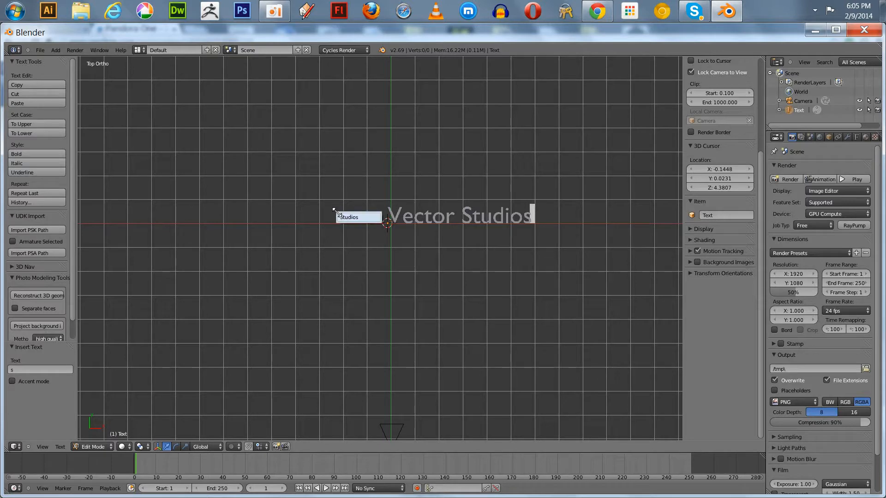
{"action": "key", "text": "BackSpace"}
{"action": "key", "text": "Tab"}
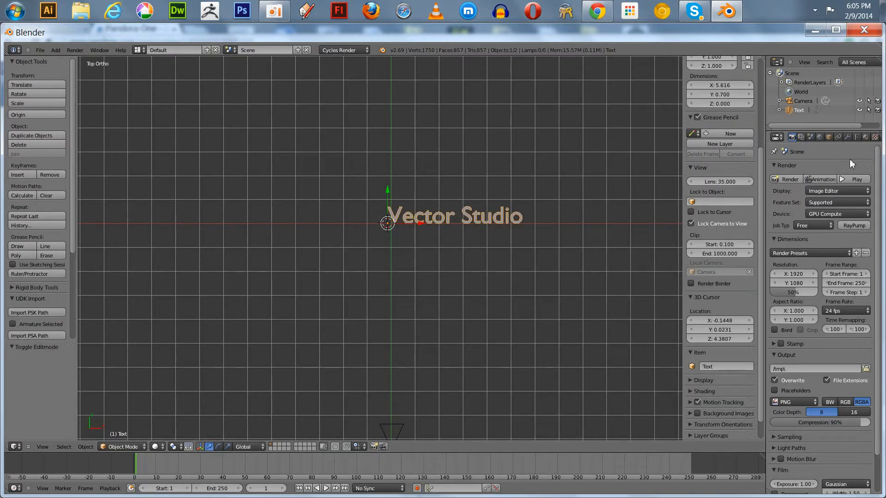
Set the text object's paragraph alignment to Center
{"action": "left_click", "coordinate": [855, 135]}
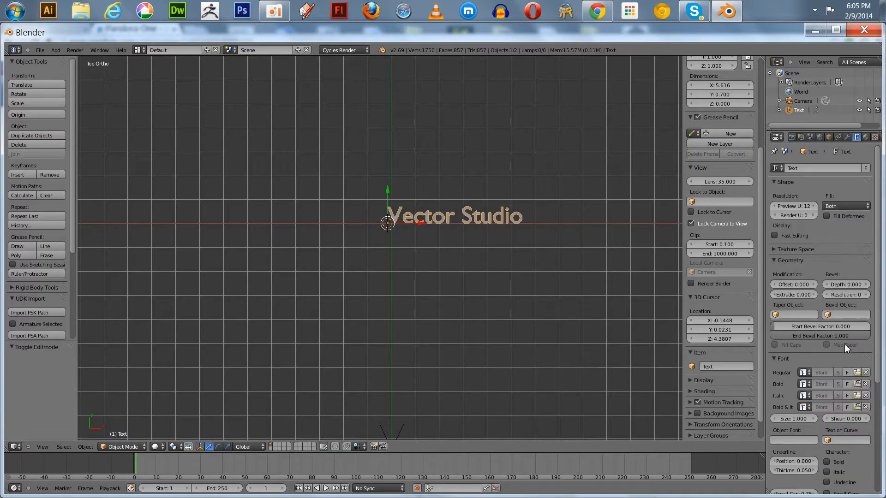
{"action": "scroll", "coordinate": [872, 315], "scroll_direction": "down", "scroll_amount": 6}
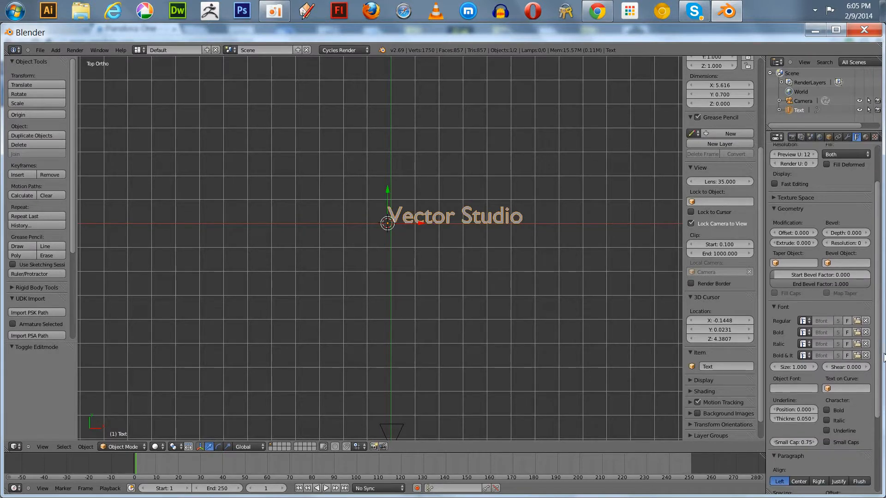
{"action": "left_click", "coordinate": [799, 415]}
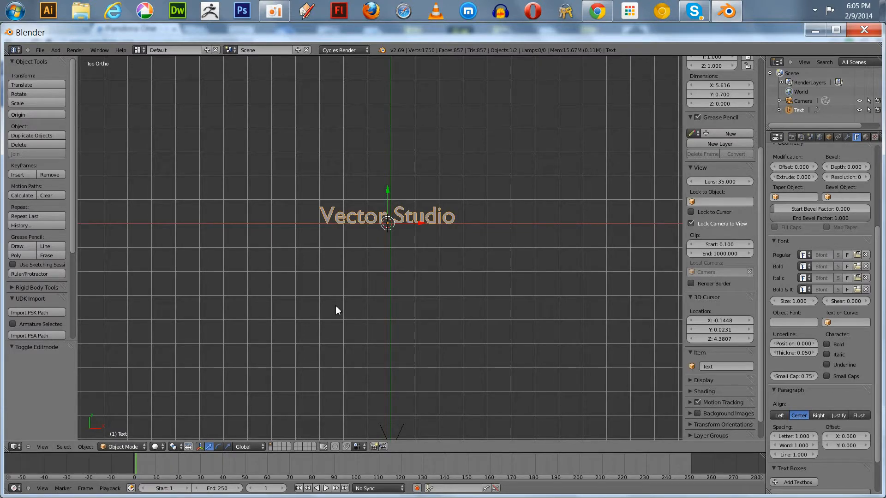
Rotate the text 90 degrees around the global X axis so that it faces the camera
{"action": "key", "text": "KP_0"}
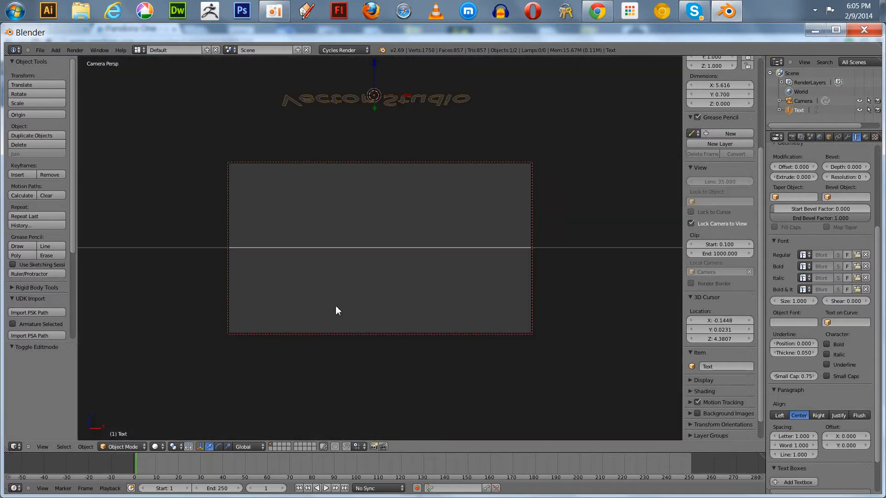
{"action": "key", "text": "KP_7"}
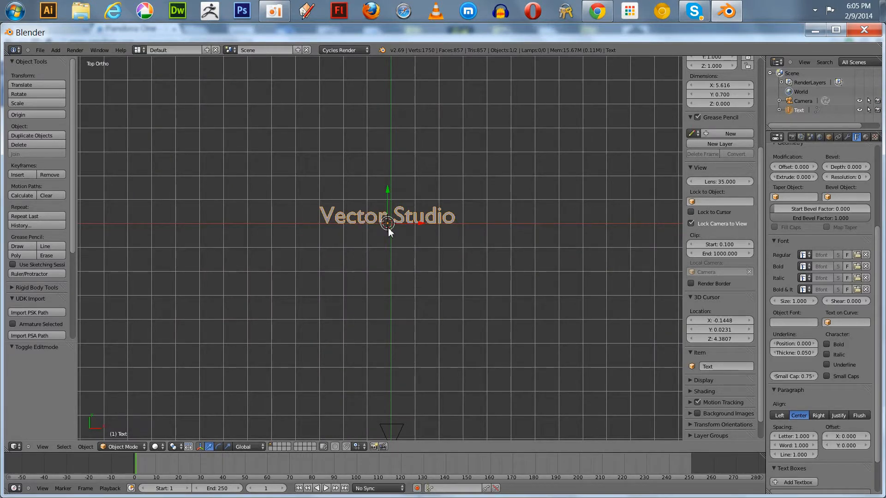
{"action": "type", "text": "rx"}
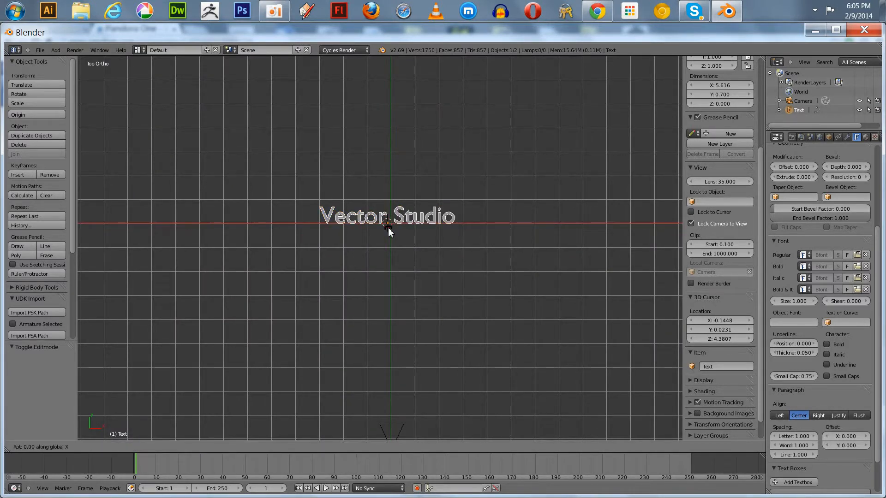
{"action": "type", "text": "90"}
{"action": "key", "text": "Return"}
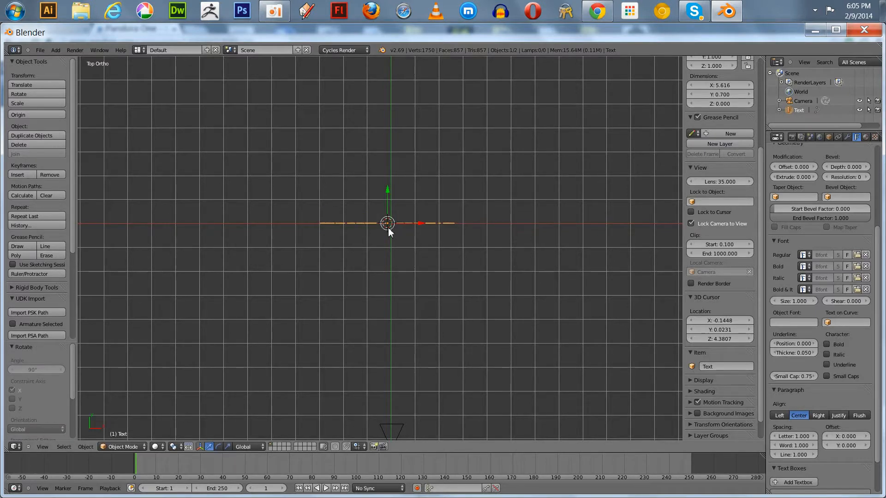
Move the text about -4.63 along Z into the middle of the camera frame
{"action": "key", "text": "KP_0"}
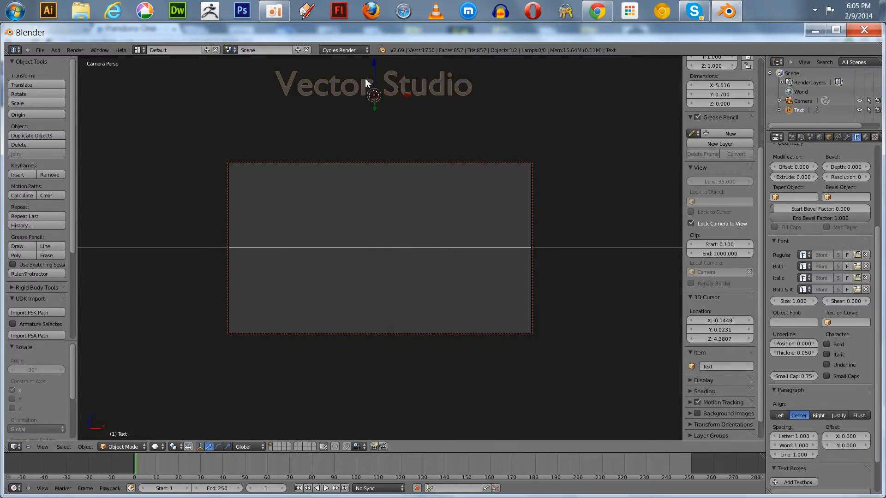
{"action": "key", "text": "g"}
{"action": "key", "text": "z"}
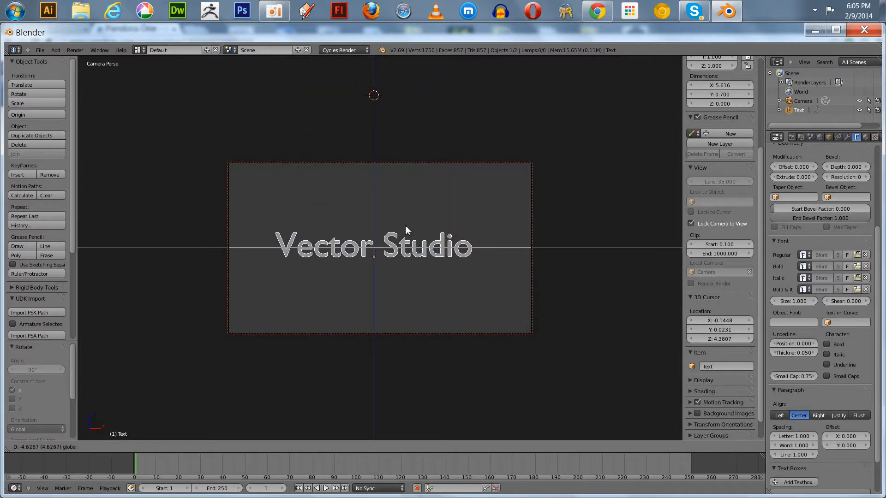
{"action": "left_click", "coordinate": [406, 229]}
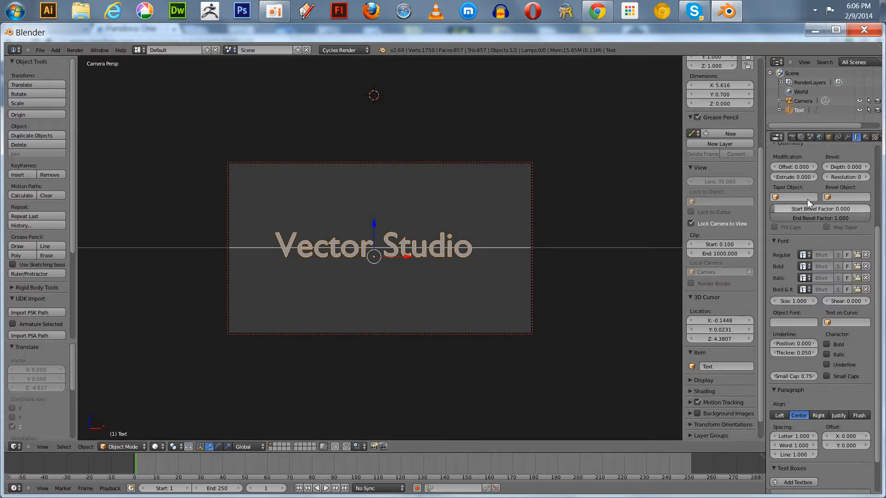
Switch the camera's lens type to Orthographic
{"action": "left_click", "coordinate": [802, 100]}
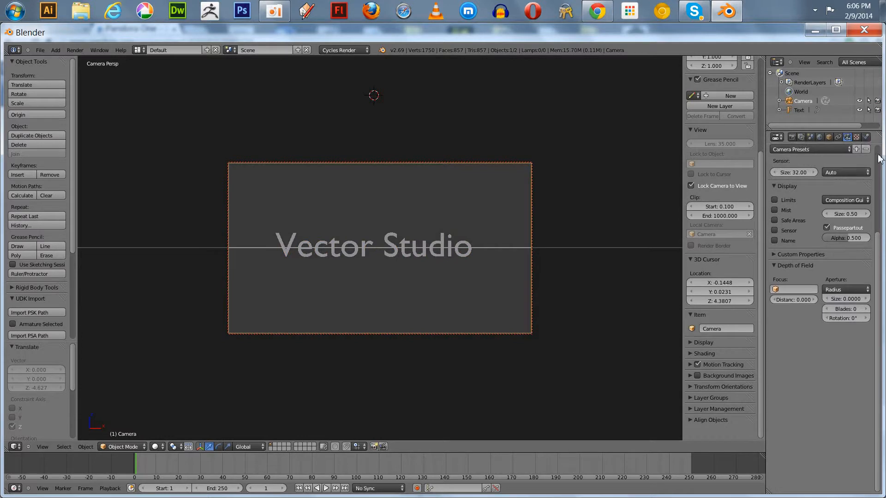
{"action": "scroll", "coordinate": [877, 156], "scroll_direction": "up", "scroll_amount": 5}
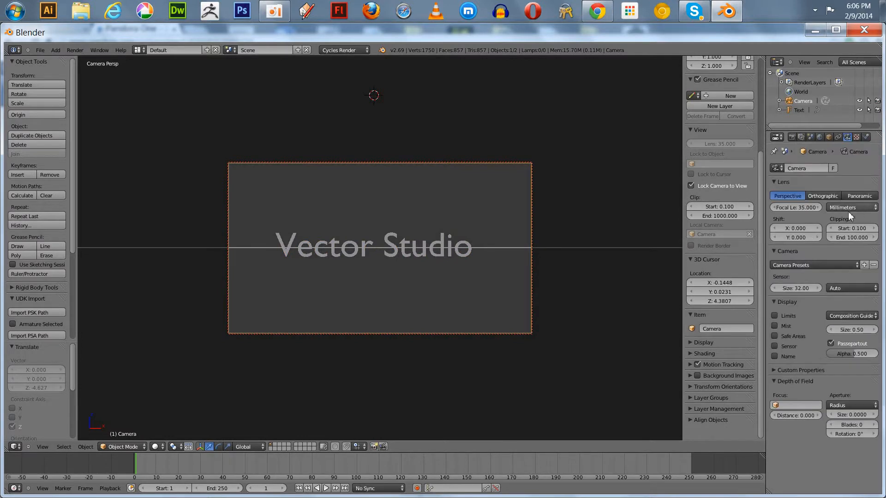
{"action": "left_click", "coordinate": [822, 195]}
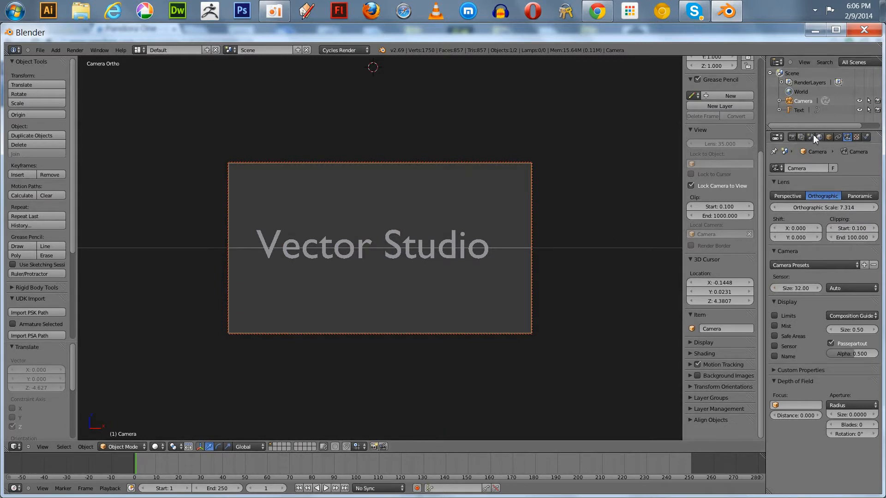
Select the text object and set the world's surface color to black
{"action": "left_click", "coordinate": [798, 109]}
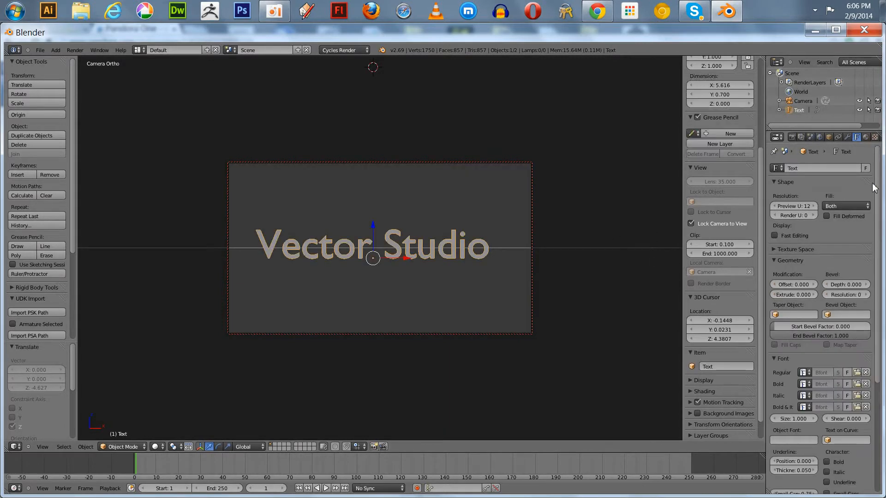
{"action": "left_click", "coordinate": [819, 137]}
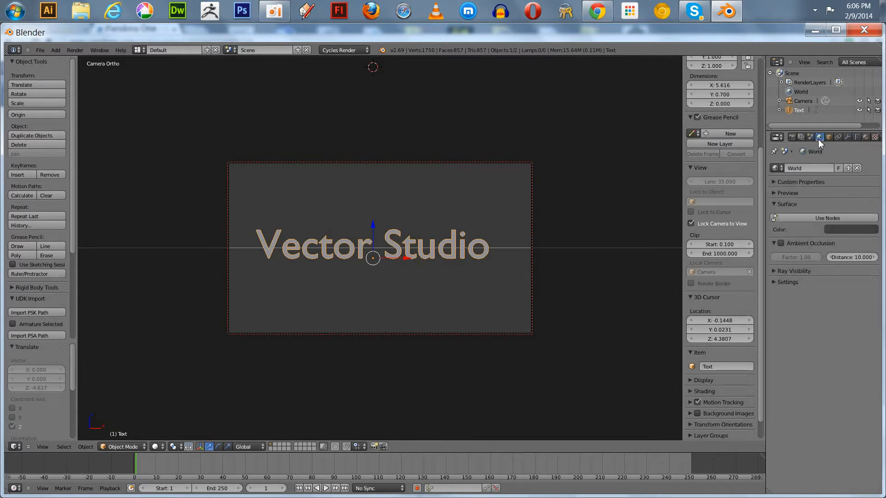
{"action": "left_click", "coordinate": [853, 228]}
{"action": "left_click_drag", "start_coordinate": [869, 157], "coordinate": [870, 174]}
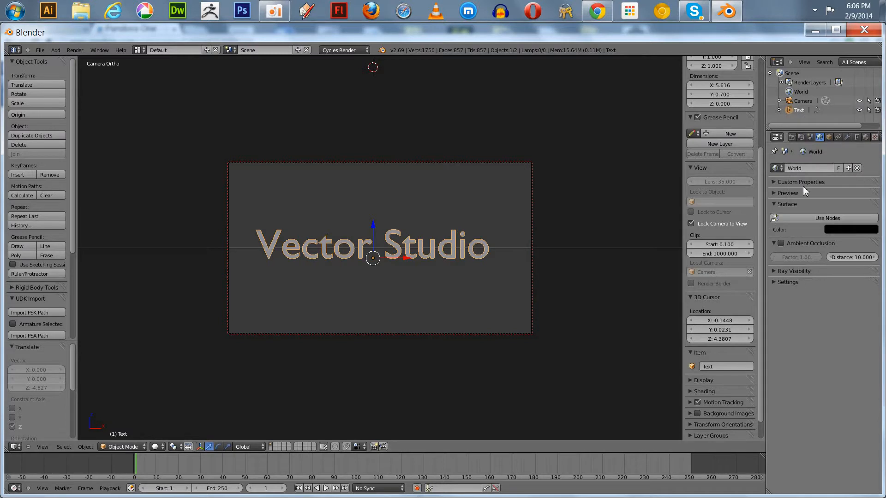
Give the text a new material with an Emission surface and a red color of about R 1.000, G 0.000, B 0.012
{"action": "left_click", "coordinate": [864, 137]}
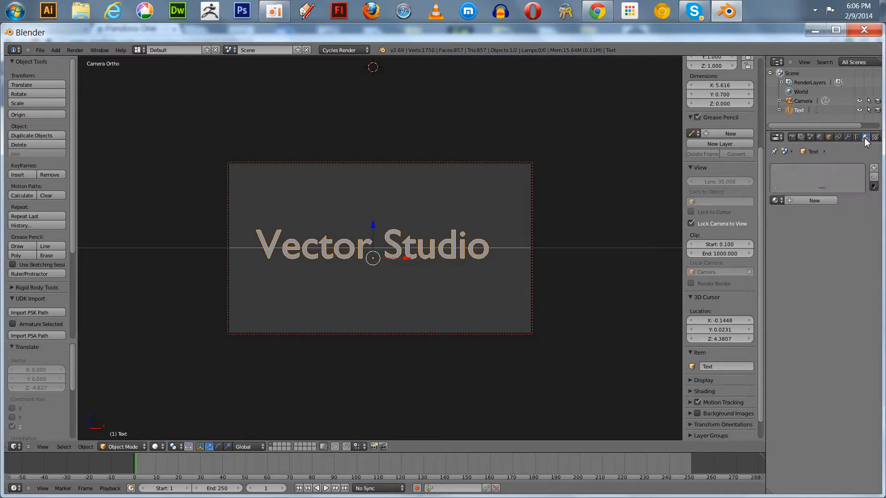
{"action": "left_click", "coordinate": [813, 201]}
{"action": "left_click", "coordinate": [840, 251]}
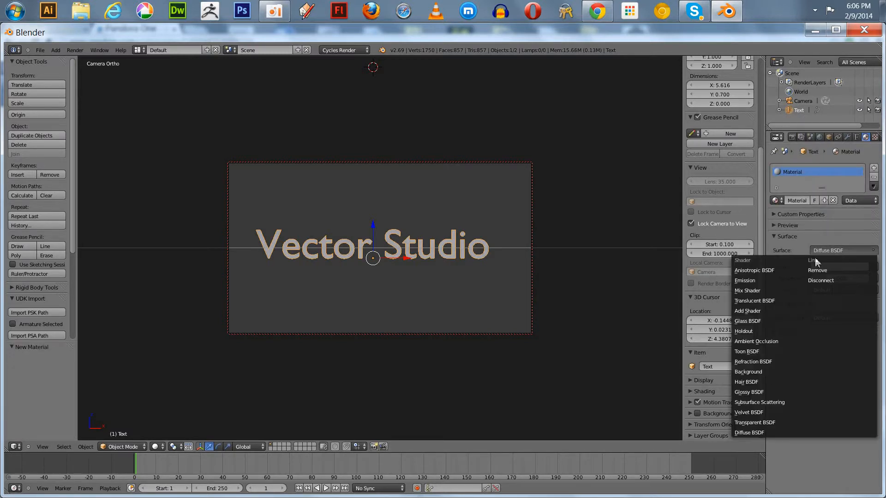
{"action": "left_click", "coordinate": [757, 279]}
{"action": "left_click", "coordinate": [839, 267]}
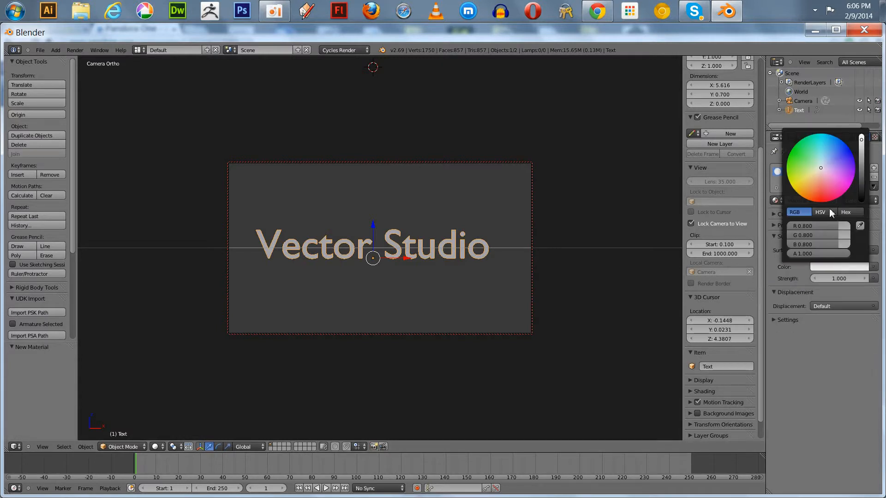
{"action": "left_click_drag", "start_coordinate": [817, 165], "coordinate": [821, 226]}
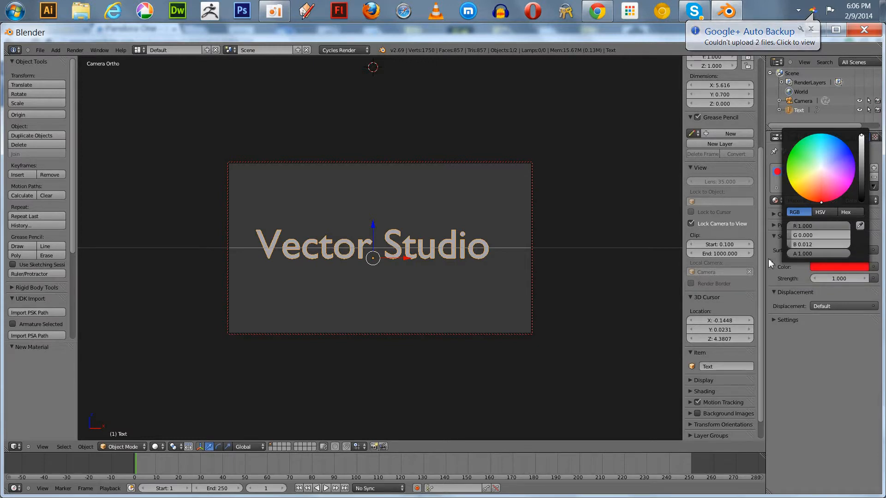
Preview the text's material in Rendered viewport shading, and return the viewport to Solid shading
{"action": "left_click", "coordinate": [157, 446]}
{"action": "left_click", "coordinate": [159, 388]}
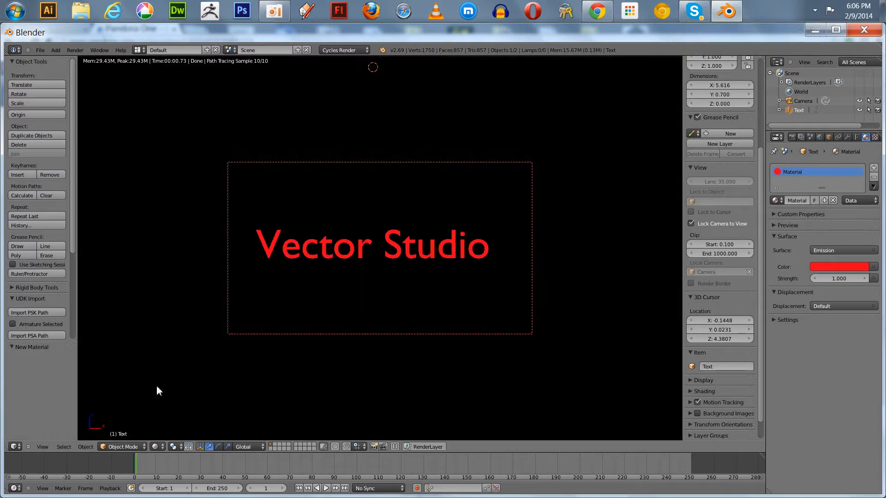
{"action": "left_click", "coordinate": [157, 446]}
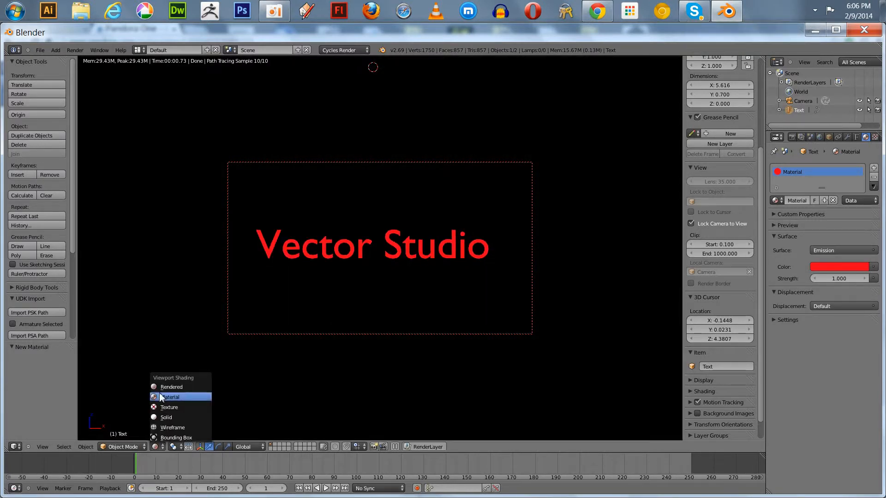
{"action": "left_click", "coordinate": [163, 417]}
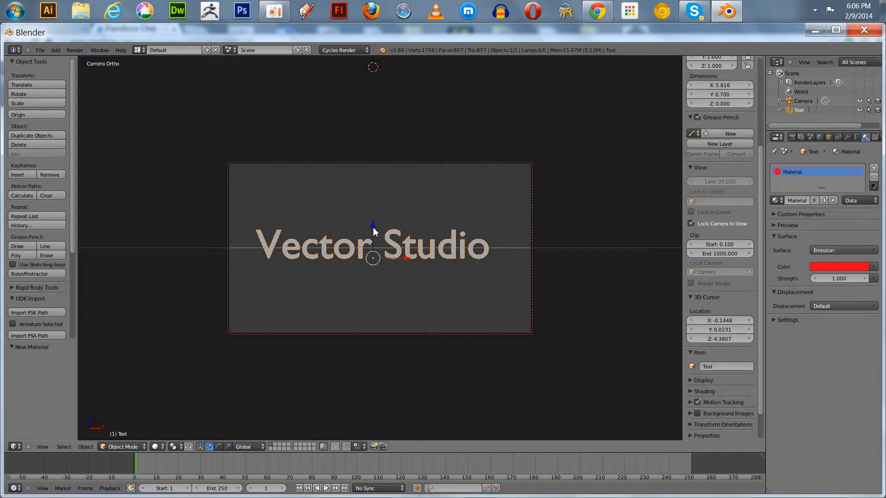
Convert the text object to a mesh and inspect its geometry in Edit Mode, returning to Object Mode
{"action": "key", "text": "alt+c"}
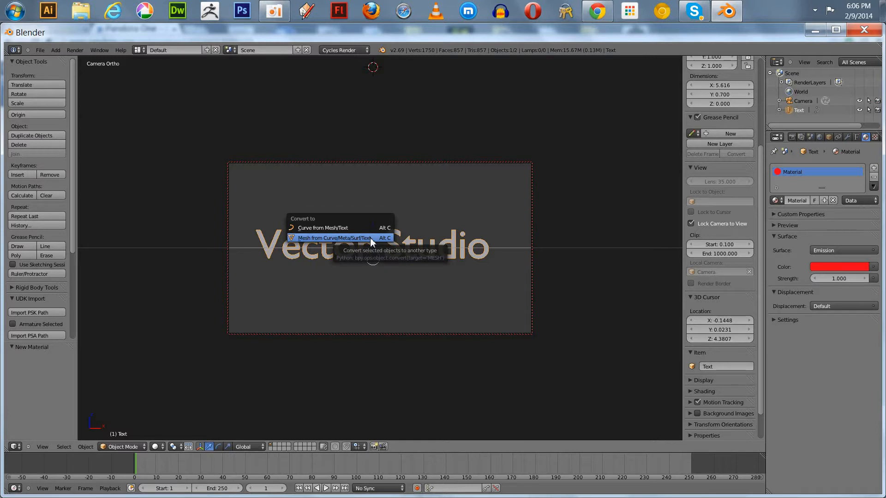
{"action": "left_click", "coordinate": [372, 238]}
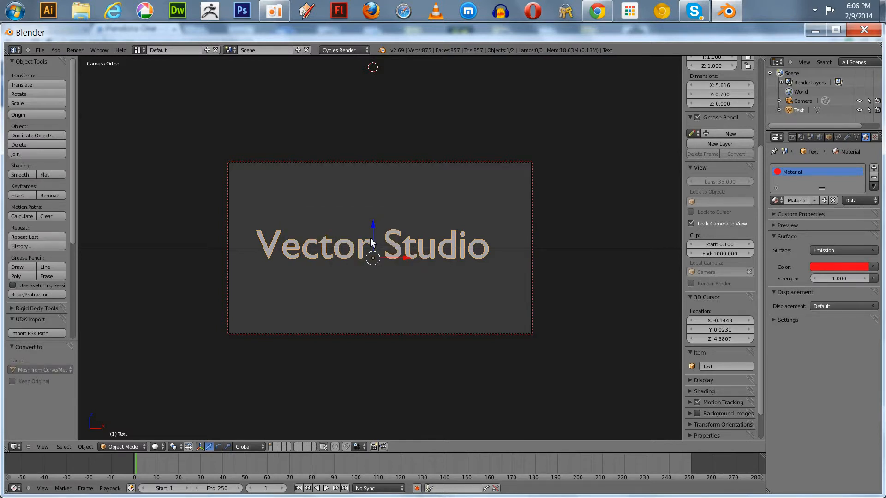
{"action": "key", "text": "Tab"}
{"action": "key", "text": "Tab"}
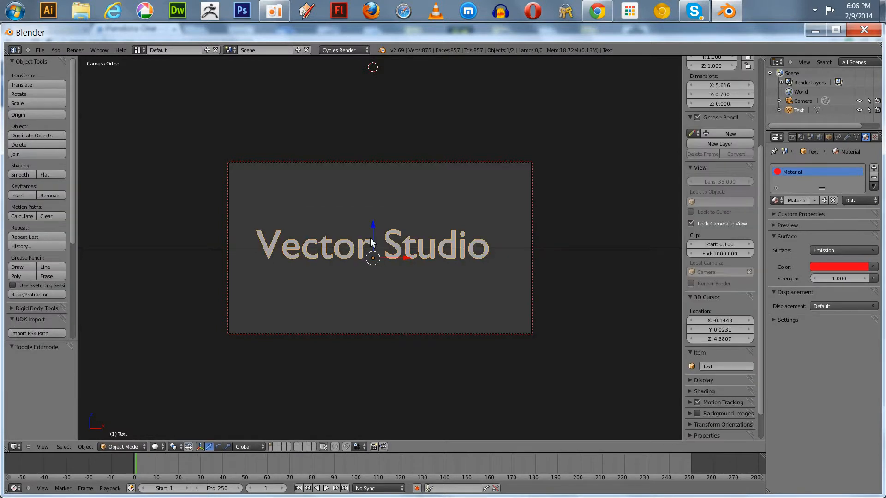
{"action": "key", "text": "Tab"}
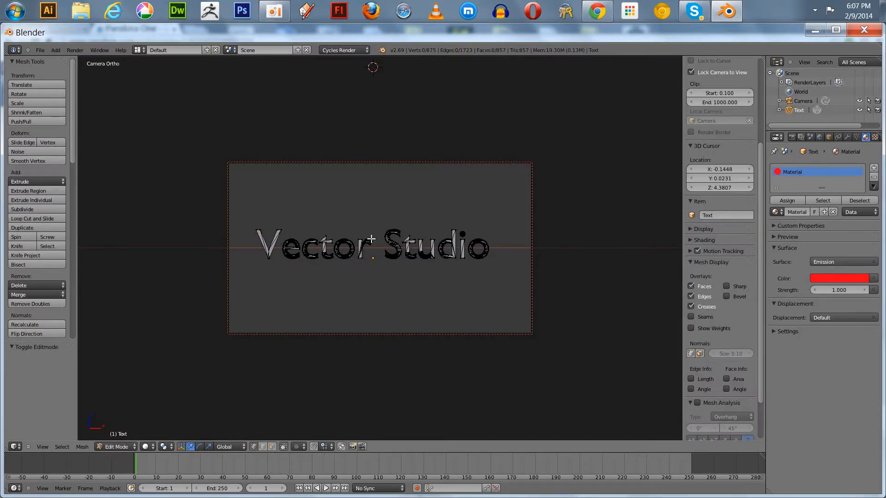
{"action": "key", "text": "a"}
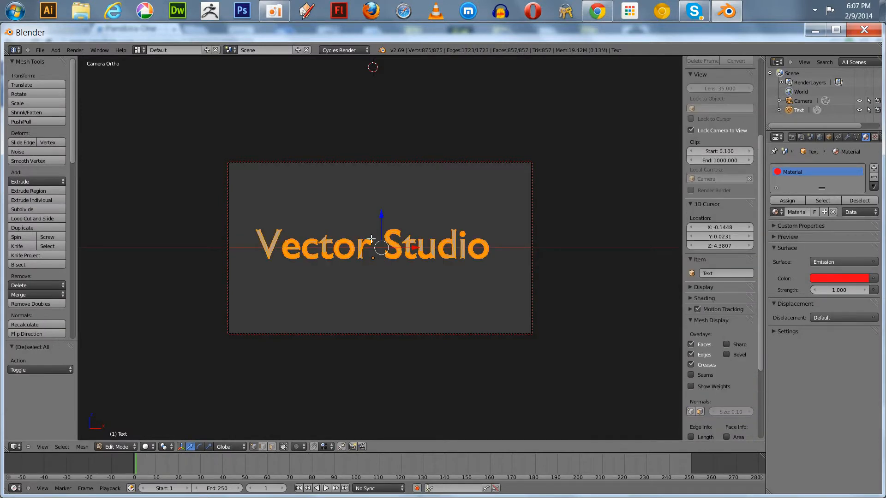
{"action": "key", "text": "Tab"}
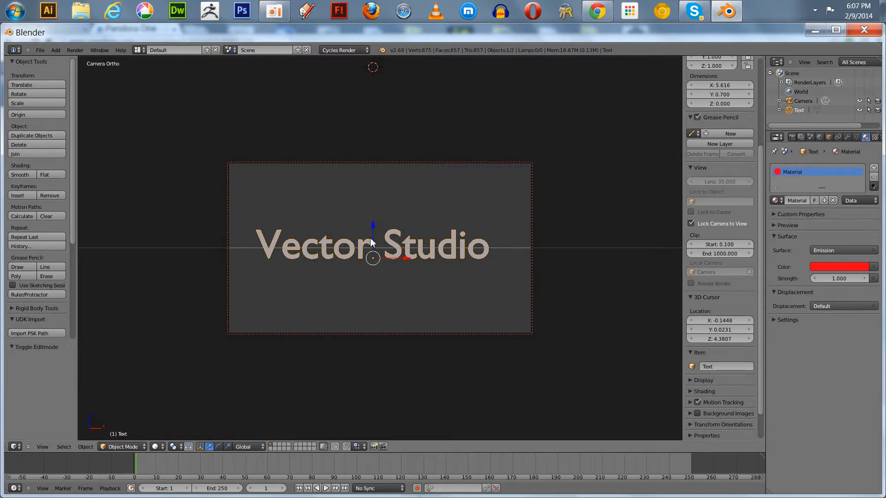
Set the animation's end frame to 90 and the render frame rate to 30 fps
{"action": "left_click", "coordinate": [211, 489]}
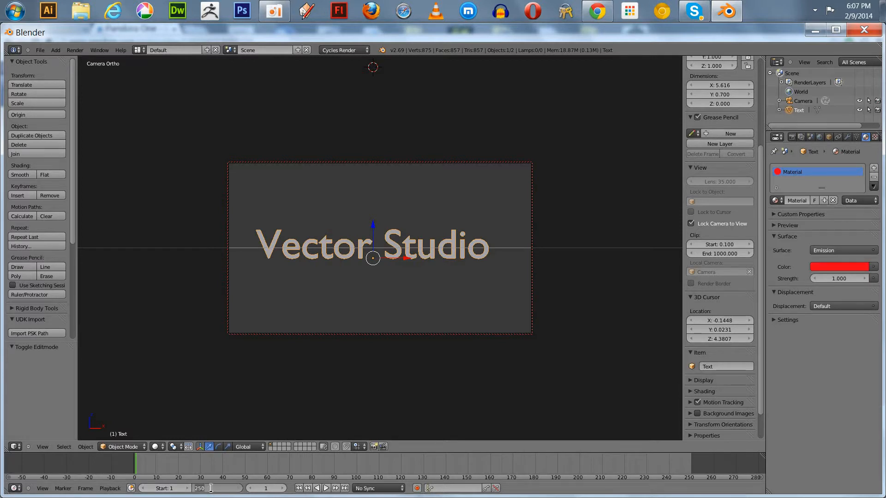
{"action": "type", "text": "90"}
{"action": "key", "text": "Return"}
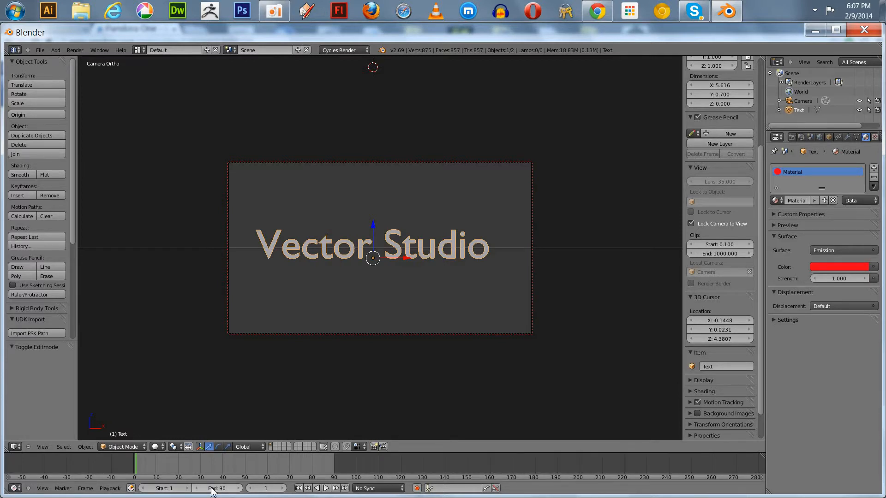
{"action": "left_click", "coordinate": [791, 137]}
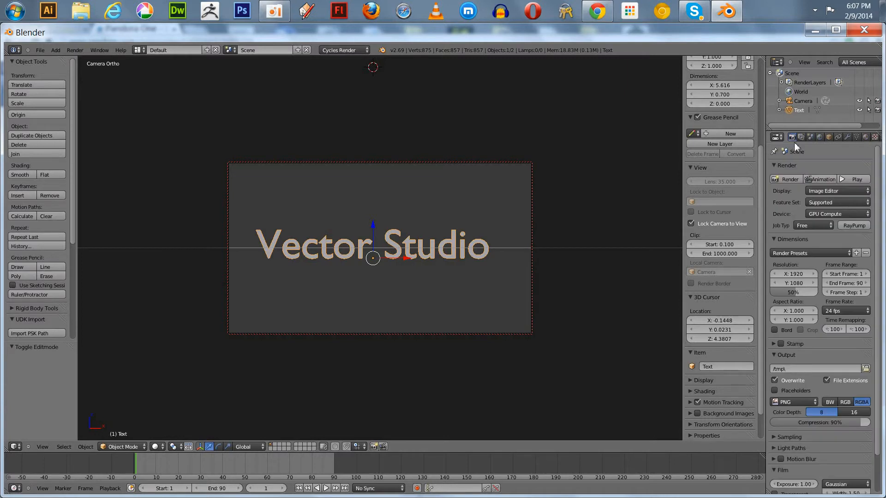
{"action": "left_click", "coordinate": [840, 311]}
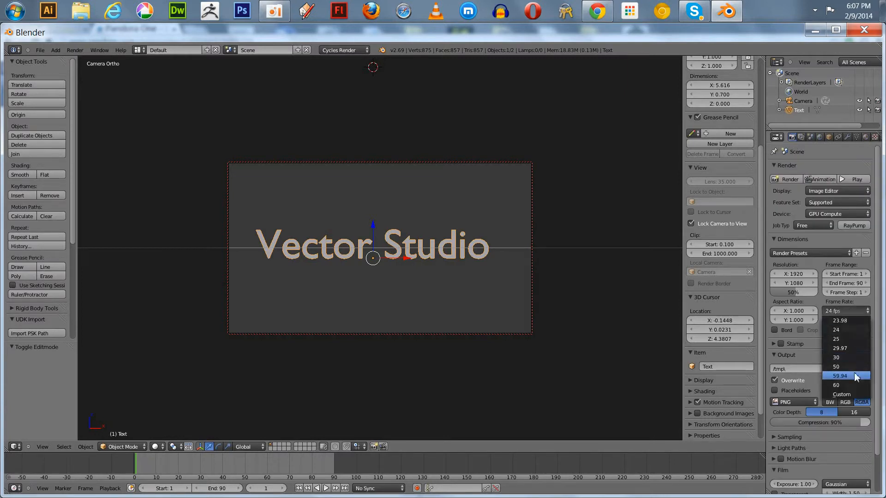
{"action": "left_click", "coordinate": [840, 359]}
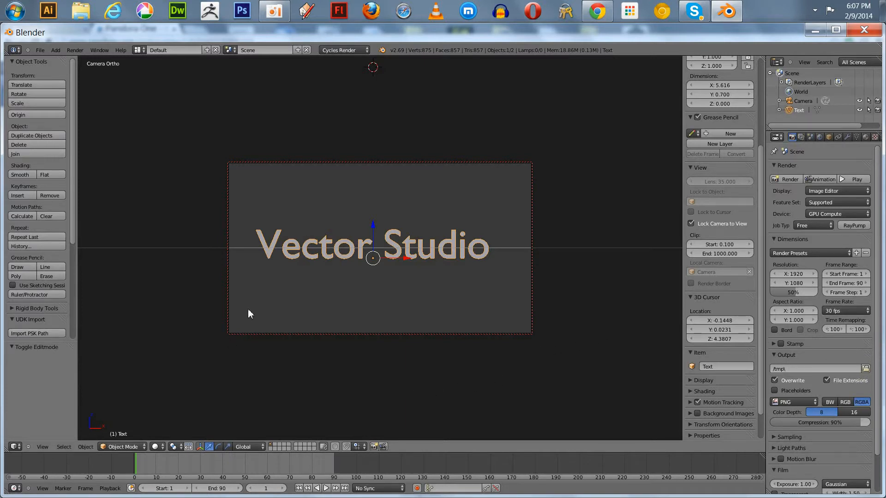
Apply the Quick Explode effect to the text mesh
{"action": "left_click", "coordinate": [86, 447]}
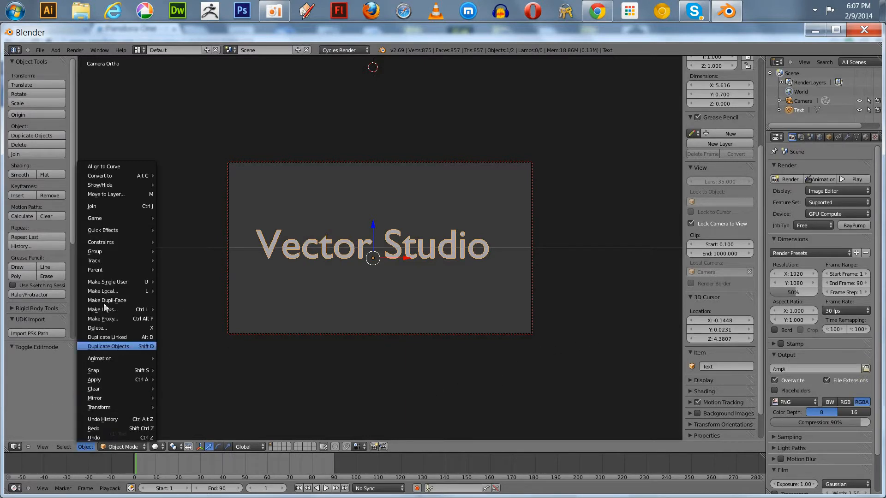
{"action": "mouse_move", "coordinate": [101, 227]}
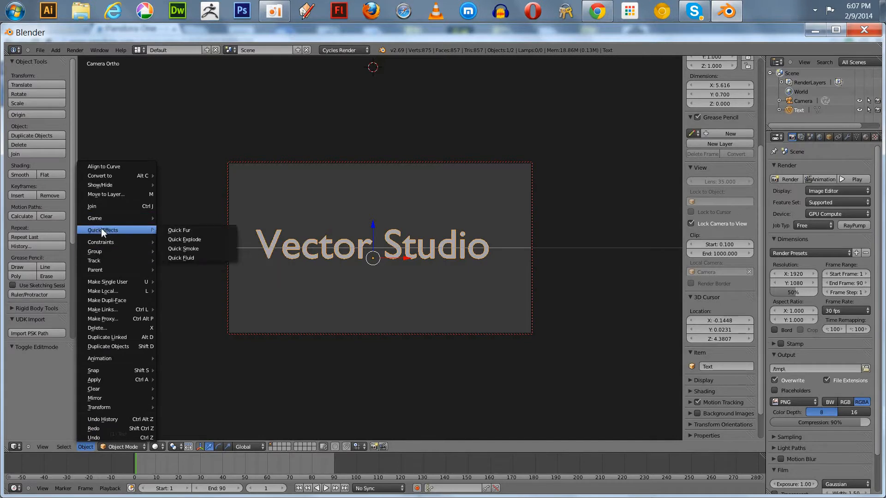
{"action": "left_click", "coordinate": [177, 240]}
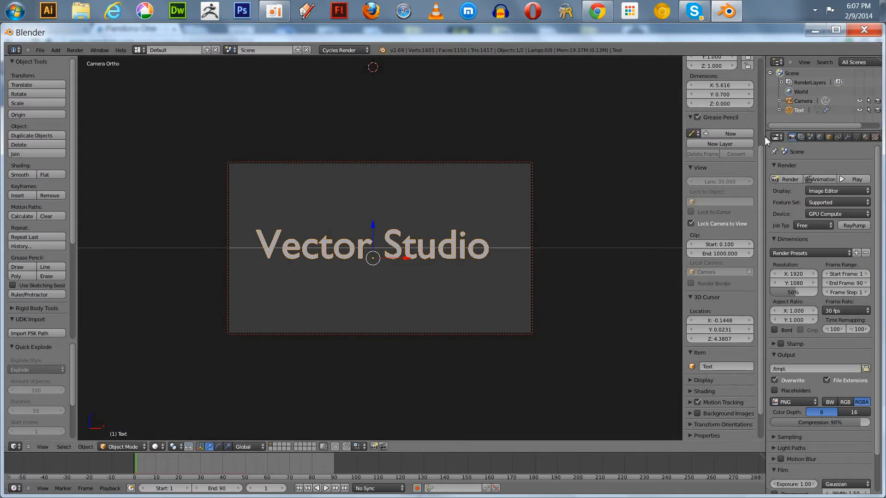
Widen the properties editor and expand the Field Weights settings of the text's particle system
{"action": "left_click_drag", "start_coordinate": [765, 137], "coordinate": [702, 138]}
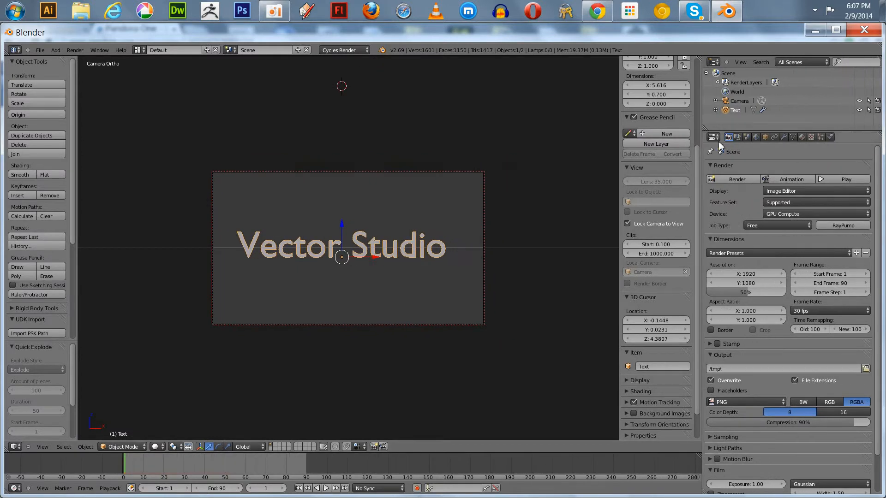
{"action": "left_click", "coordinate": [819, 137]}
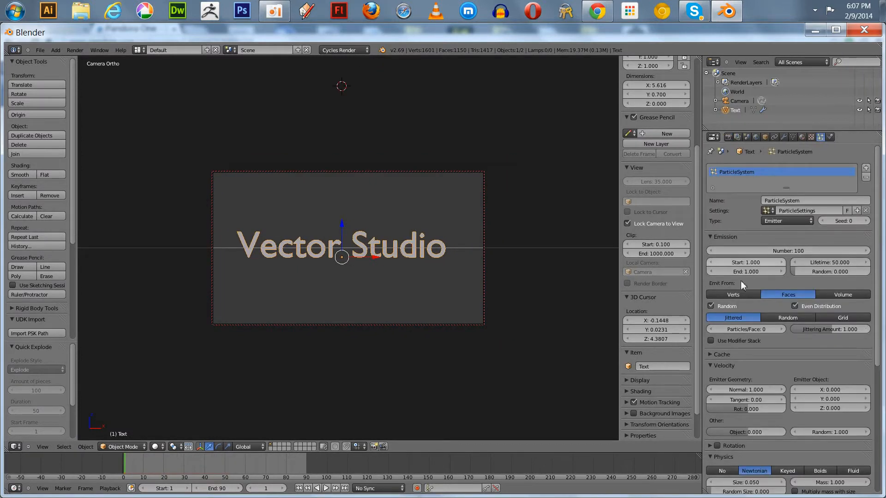
{"action": "scroll", "coordinate": [879, 243], "scroll_direction": "down", "scroll_amount": 1}
{"action": "scroll", "coordinate": [879, 244], "scroll_direction": "down", "scroll_amount": 10}
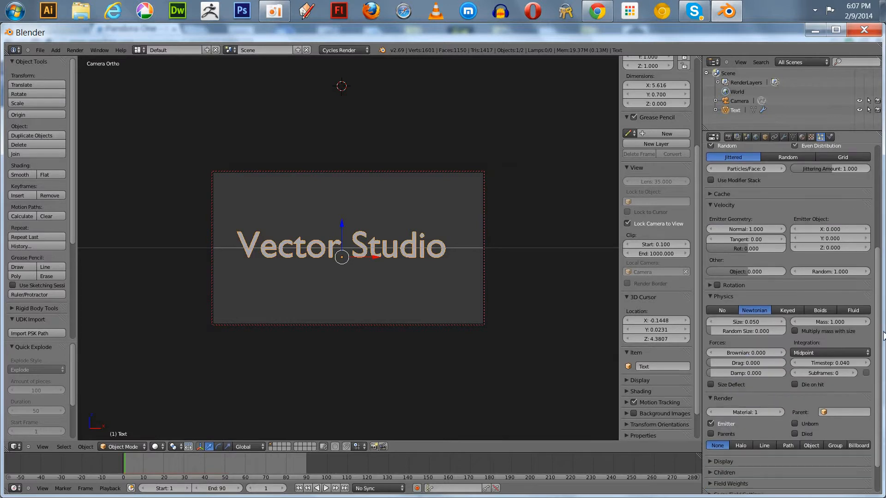
{"action": "left_click", "coordinate": [712, 445]}
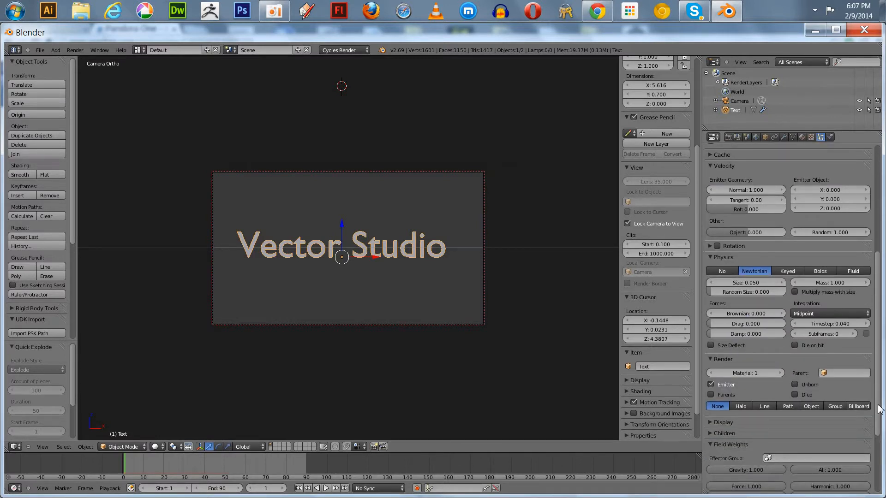
Play the explosion animation in the viewport, stop it and rewind the timeline to frame 0
{"action": "left_click", "coordinate": [327, 490]}
{"action": "left_click", "coordinate": [327, 490]}
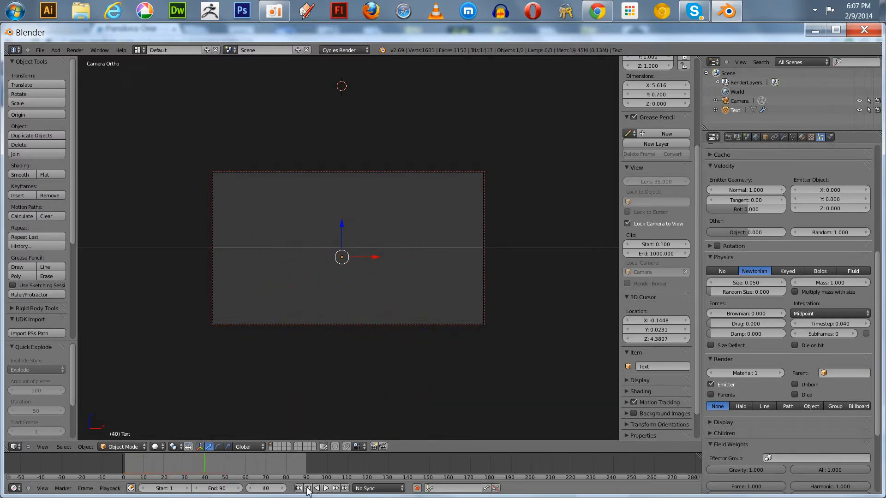
{"action": "left_click", "coordinate": [300, 489]}
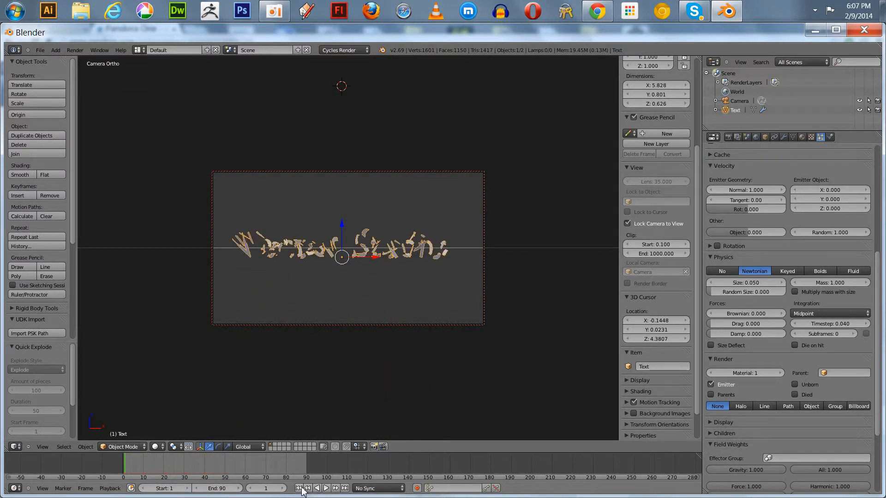
{"action": "left_click", "coordinate": [123, 459]}
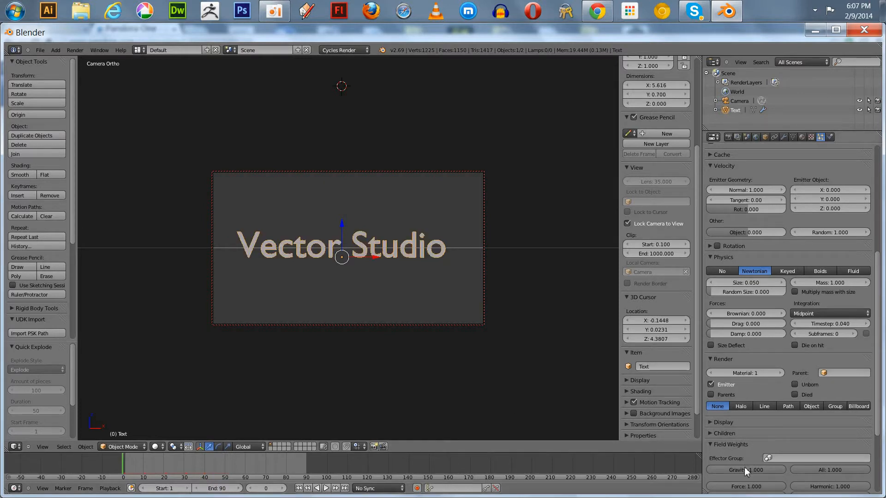
Set the particle system's gravity field weight to 0, play the explosion and rewind to frame 1
{"action": "left_click_drag", "start_coordinate": [768, 470], "coordinate": [623, 465]}
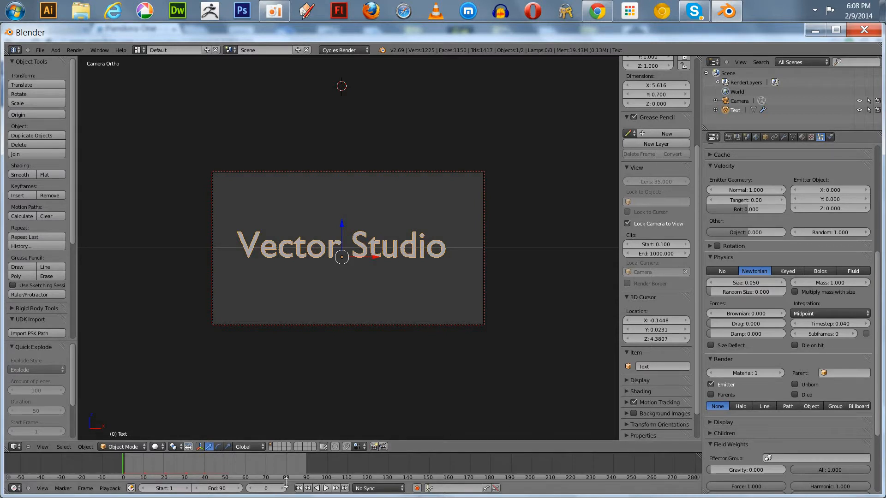
{"action": "left_click", "coordinate": [325, 488]}
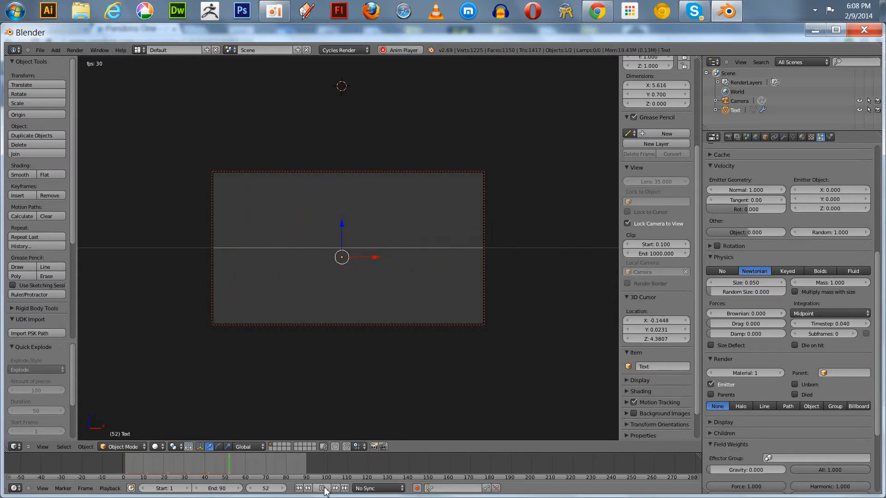
{"action": "left_click", "coordinate": [323, 488]}
{"action": "left_click", "coordinate": [299, 489]}
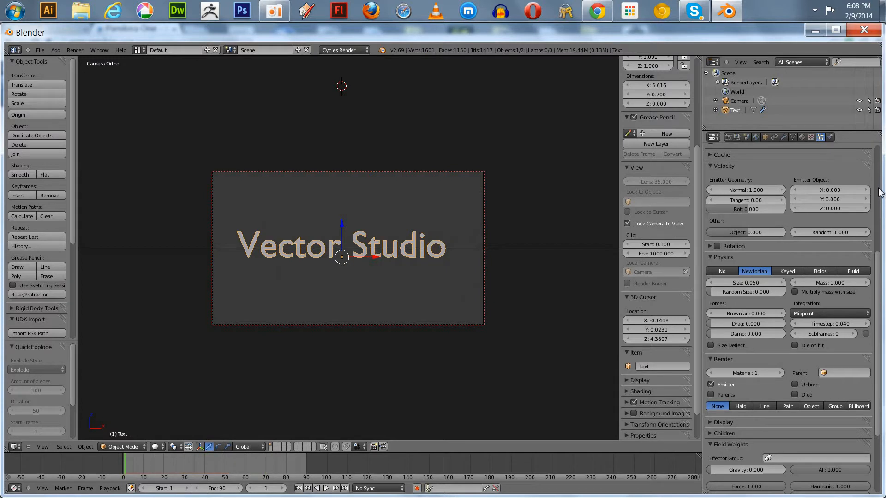
Set the lifetime of the text's exploding particles to 140 frames
{"action": "scroll", "coordinate": [807, 231], "scroll_direction": "up", "scroll_amount": 10}
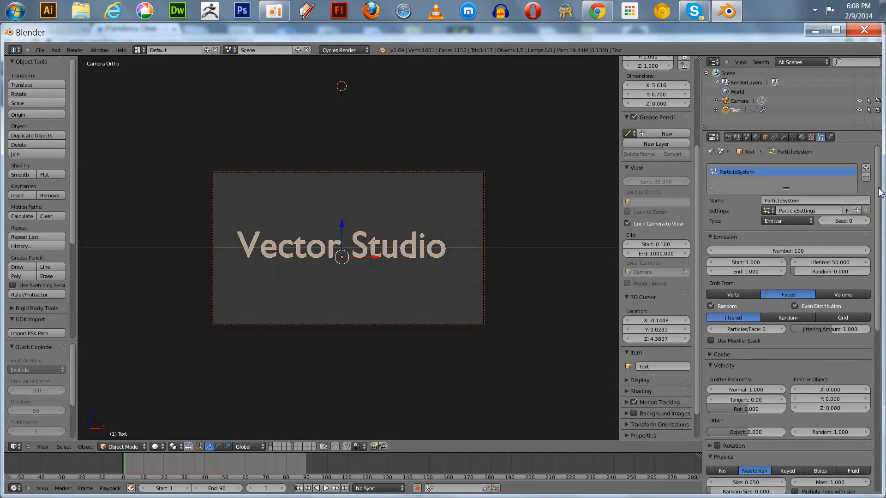
{"action": "left_click", "coordinate": [830, 262]}
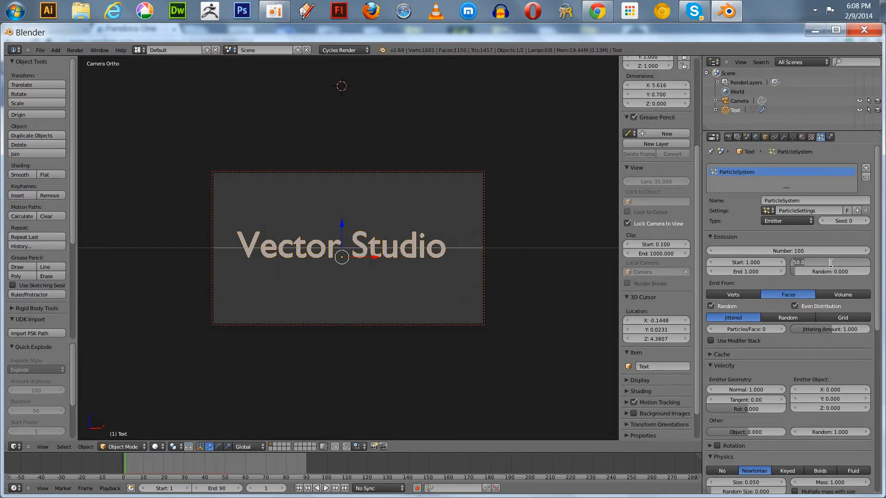
{"action": "type", "text": "14"}
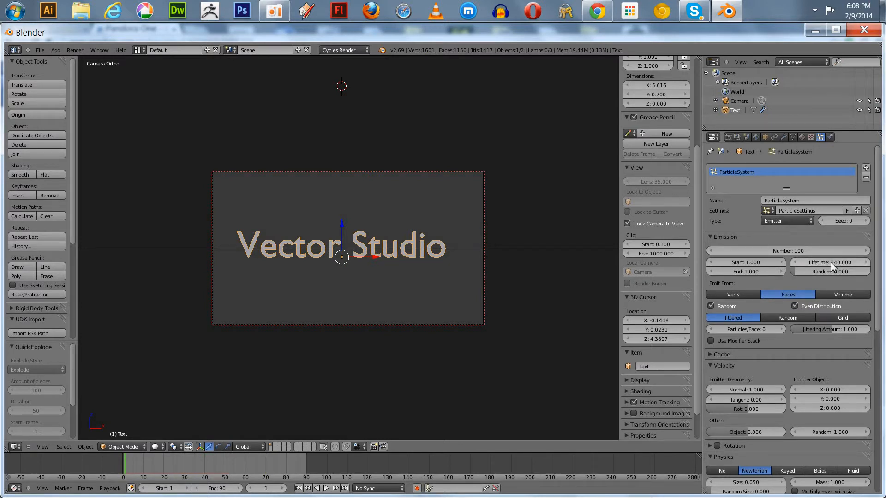
{"action": "key", "text": "Return"}
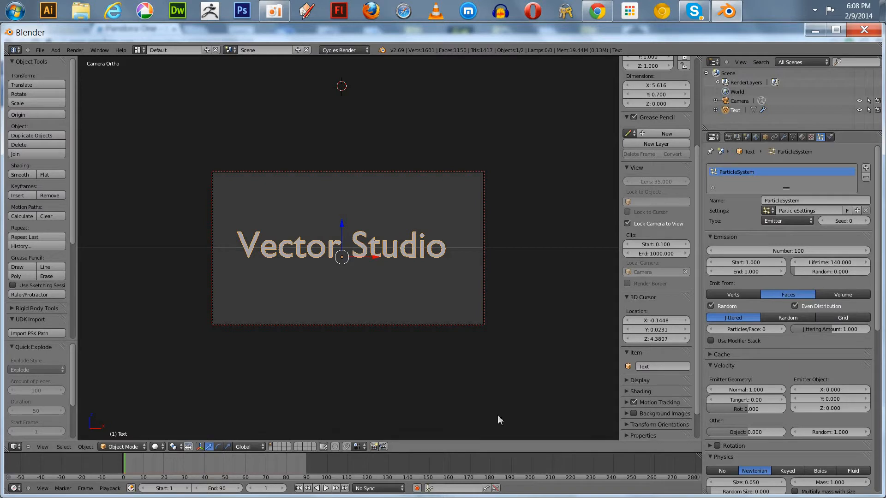
Play the explosion with the new particle lifetime, stop it and return the timeline to frame 0
{"action": "left_click", "coordinate": [327, 488]}
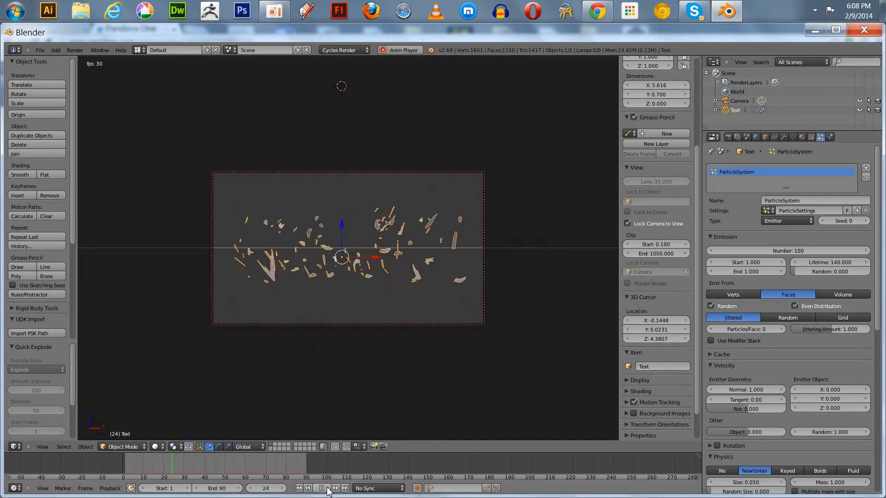
{"action": "left_click", "coordinate": [322, 488]}
{"action": "left_click", "coordinate": [299, 488]}
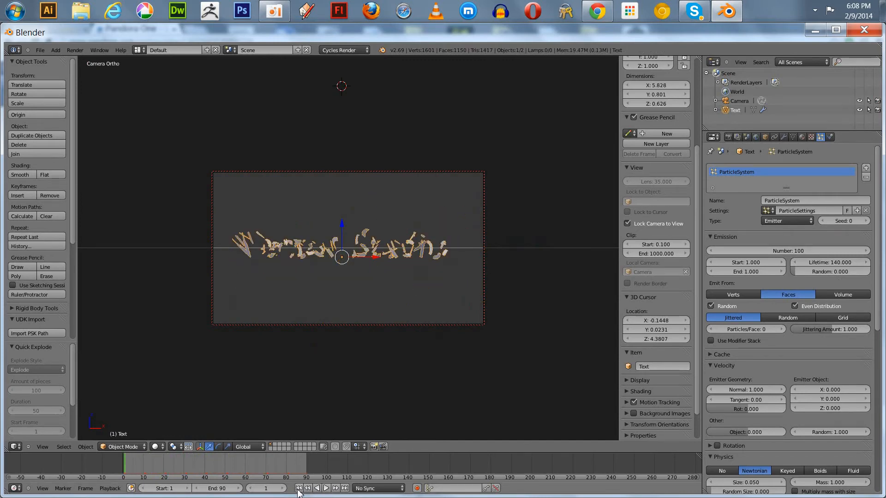
{"action": "left_click", "coordinate": [123, 468]}
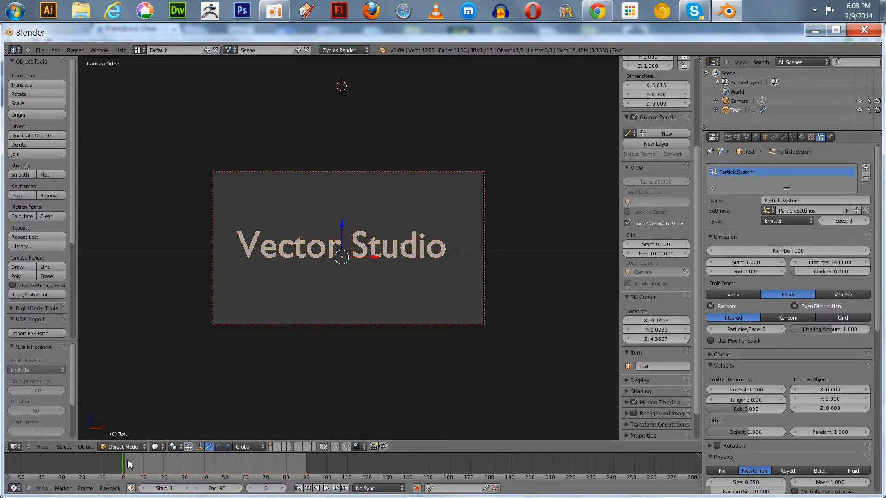
{"action": "mouse_move", "coordinate": [128, 463]}
{"action": "left_mouse_down"}
{"action": "mouse_move", "coordinate": [145, 475]}
{"action": "mouse_move", "coordinate": [123, 475]}
{"action": "left_mouse_up"}
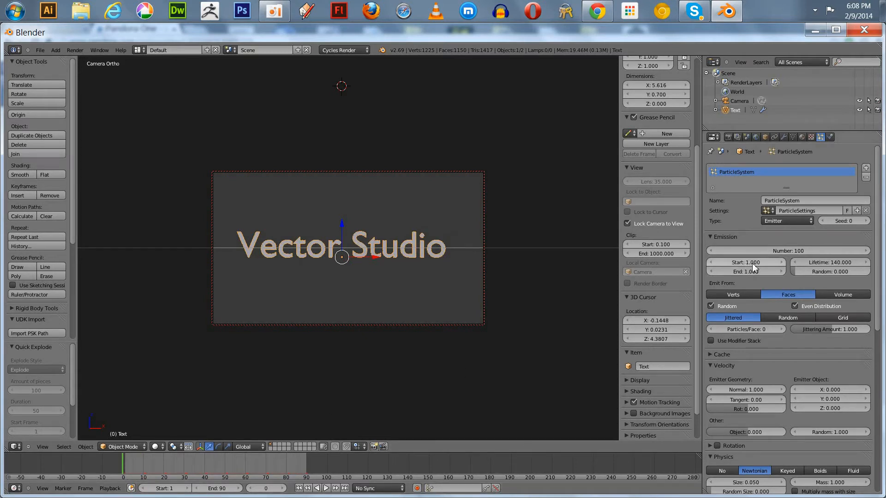
{"action": "mouse_move", "coordinate": [754, 262]}
{"action": "left_mouse_down"}
{"action": "mouse_move", "coordinate": [735, 263]}
{"action": "mouse_move", "coordinate": [791, 262]}
{"action": "mouse_move", "coordinate": [762, 259]}
{"action": "left_mouse_up"}
{"action": "left_click", "coordinate": [761, 261]}
{"action": "left_click", "coordinate": [756, 265]}
{"action": "left_click", "coordinate": [777, 284]}
{"action": "left_click", "coordinate": [757, 263]}
{"action": "left_click", "coordinate": [739, 282]}
{"action": "left_click_drag", "start_coordinate": [743, 263], "coordinate": [750, 262]}
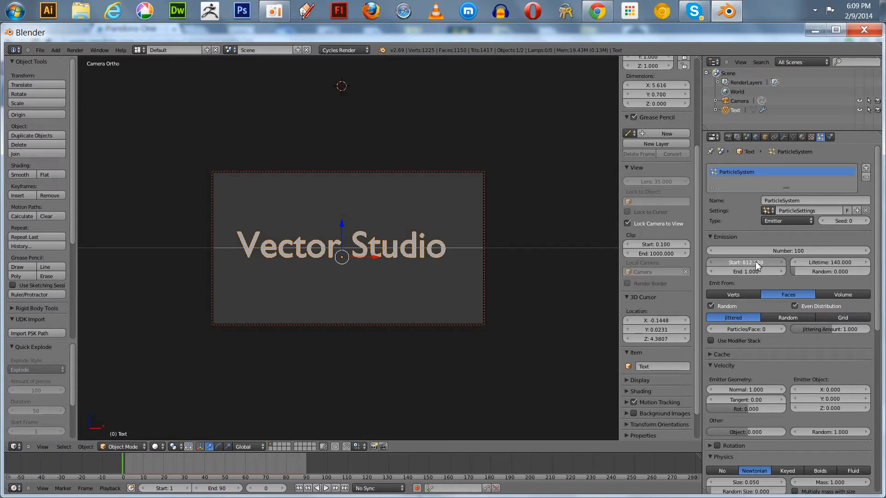
{"action": "left_click_drag", "start_coordinate": [744, 265], "coordinate": [742, 264]}
{"action": "left_click", "coordinate": [742, 263]}
{"action": "type", "text": "20"}
{"action": "key", "text": "Escape"}
Scrub the timeline to frame 10 and back to frame 0, and try to keyframe the particle number
{"action": "left_click_drag", "start_coordinate": [128, 462], "coordinate": [144, 480]}
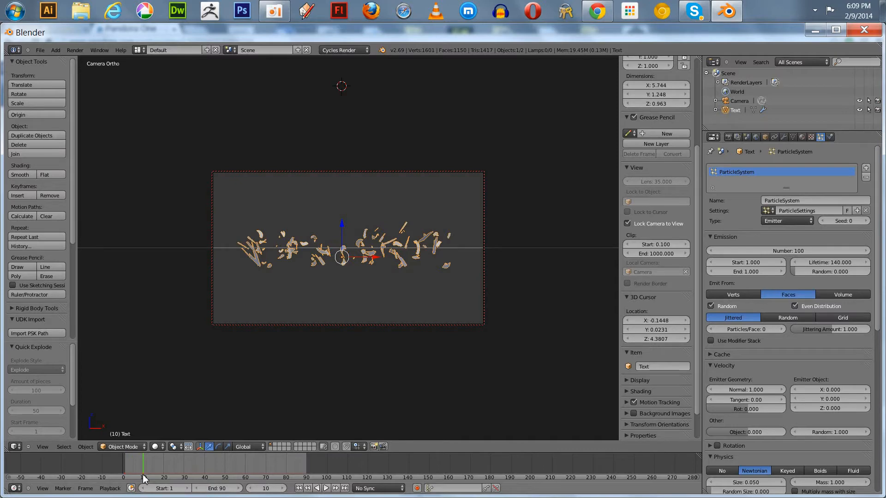
{"action": "left_click_drag", "start_coordinate": [144, 480], "coordinate": [122, 470]}
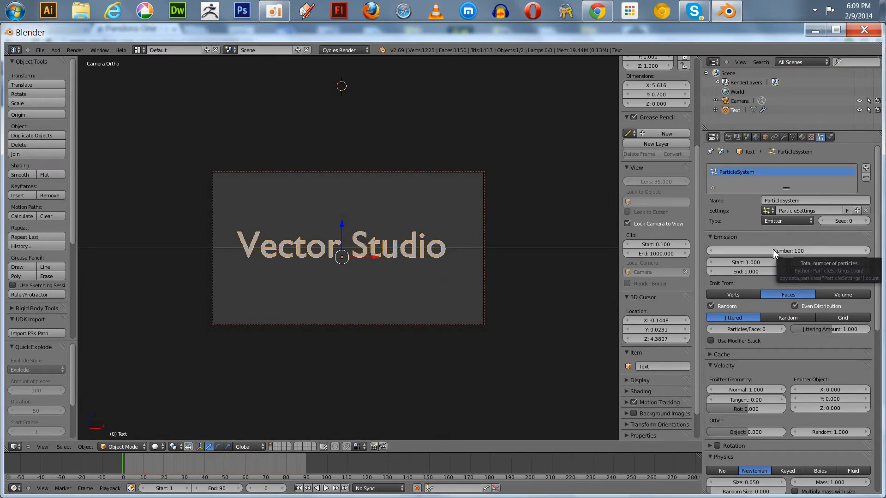
{"action": "key", "text": "i"}
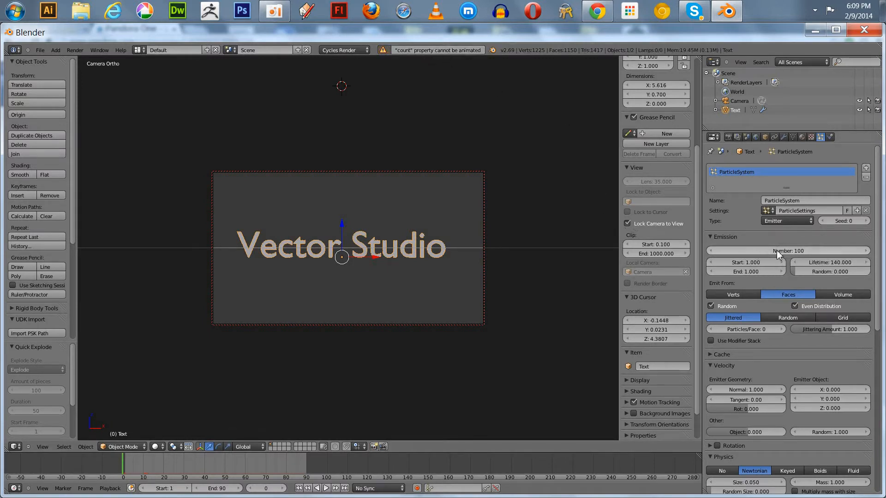
Set the number of emitted particles to 10000, play the explosion and rewind to frame 1
{"action": "left_click", "coordinate": [791, 250]}
{"action": "type", "text": "10000"}
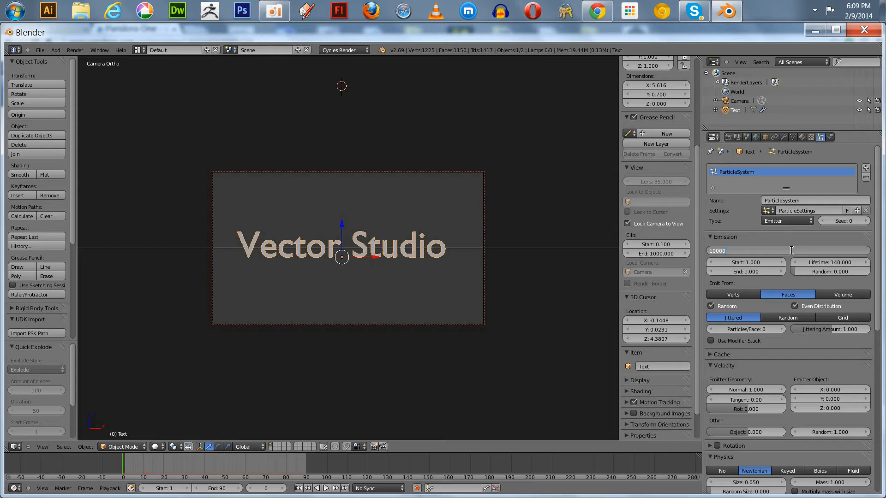
{"action": "key", "text": "Return"}
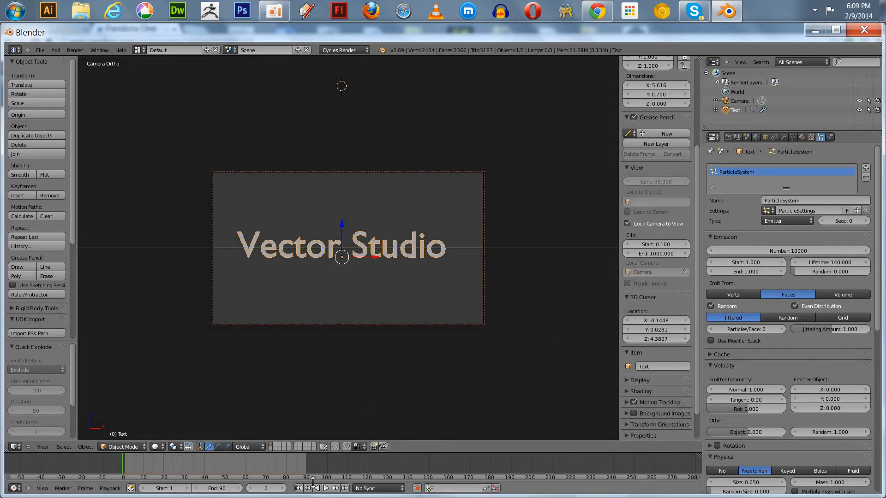
{"action": "left_click", "coordinate": [326, 488]}
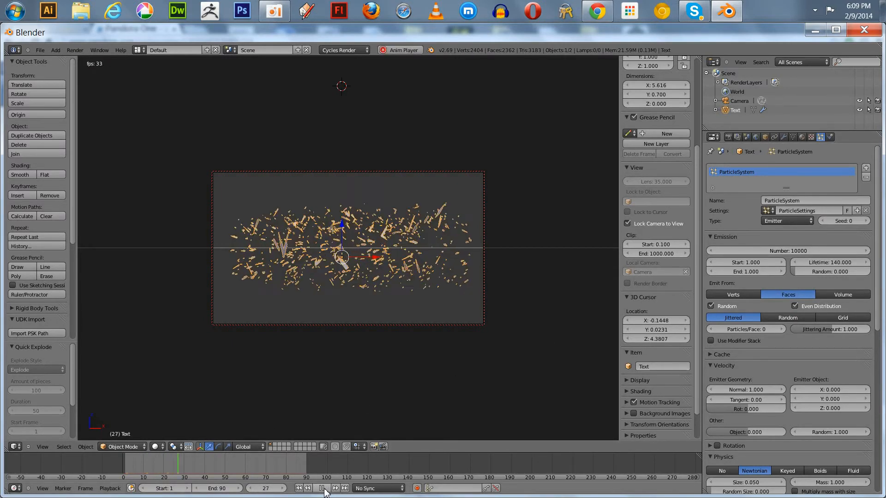
{"action": "left_click", "coordinate": [321, 488]}
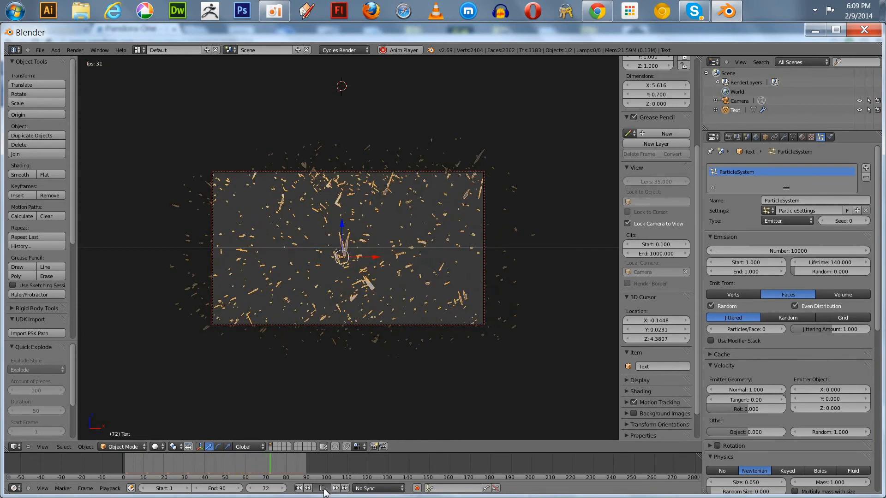
{"action": "left_click", "coordinate": [298, 488]}
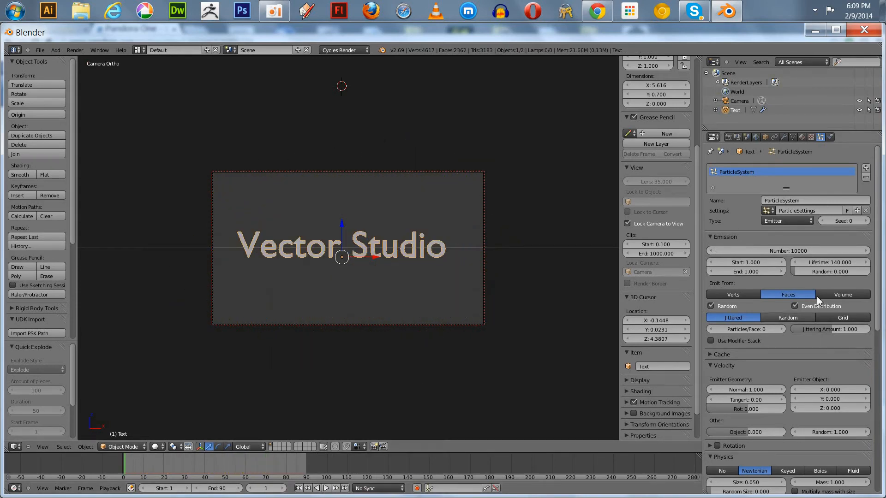
Look through the text's particle and physics settings and the scene's render settings
{"action": "left_click_drag", "start_coordinate": [878, 274], "coordinate": [869, 450]}
{"action": "scroll", "coordinate": [858, 415], "scroll_direction": "up", "scroll_amount": 5}
{"action": "scroll", "coordinate": [844, 351], "scroll_direction": "up", "scroll_amount": 10}
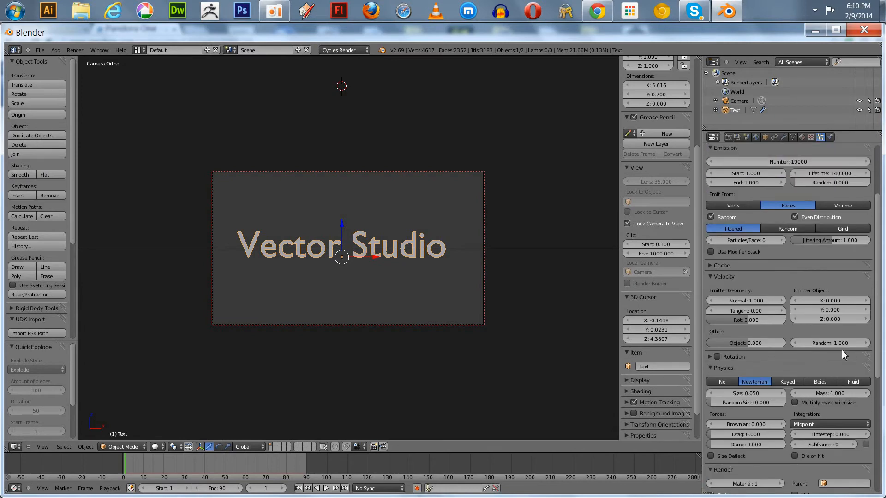
{"action": "scroll", "coordinate": [826, 264], "scroll_direction": "down", "scroll_amount": 8}
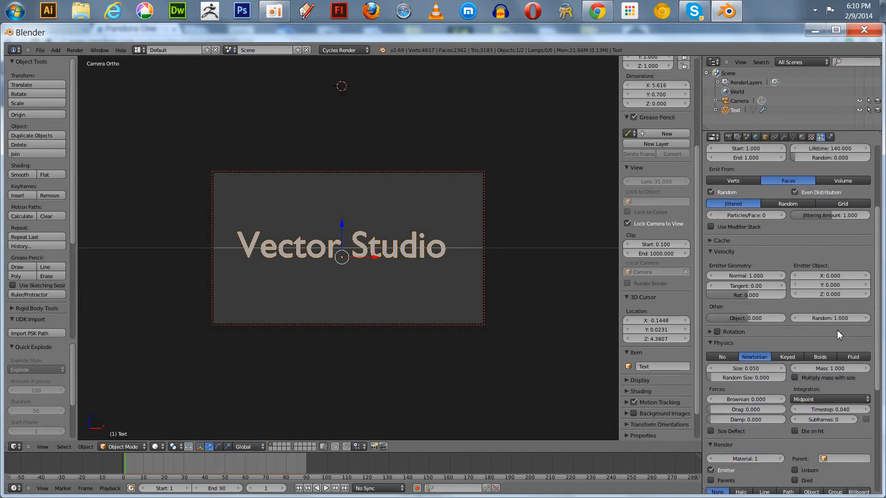
{"action": "scroll", "coordinate": [840, 358], "scroll_direction": "down", "scroll_amount": 6}
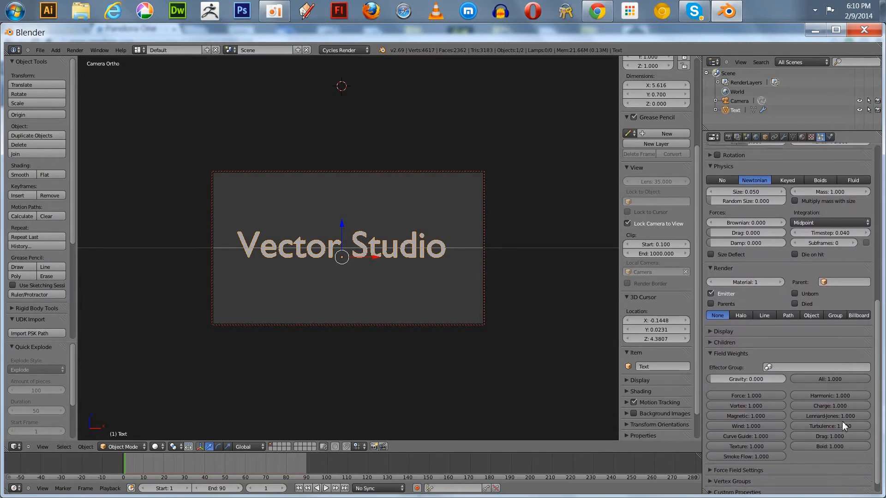
{"action": "scroll", "coordinate": [844, 439], "scroll_direction": "up", "scroll_amount": 14}
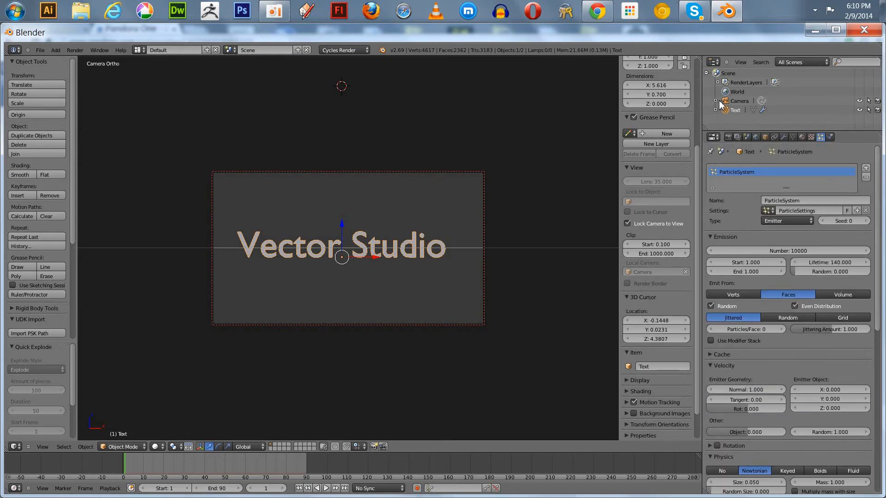
{"action": "left_click", "coordinate": [728, 138]}
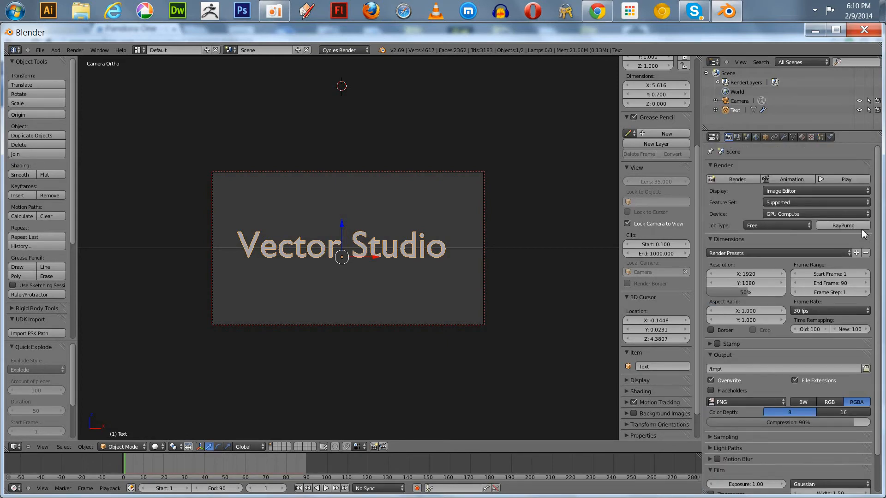
{"action": "scroll", "coordinate": [867, 234], "scroll_direction": "down", "scroll_amount": 2}
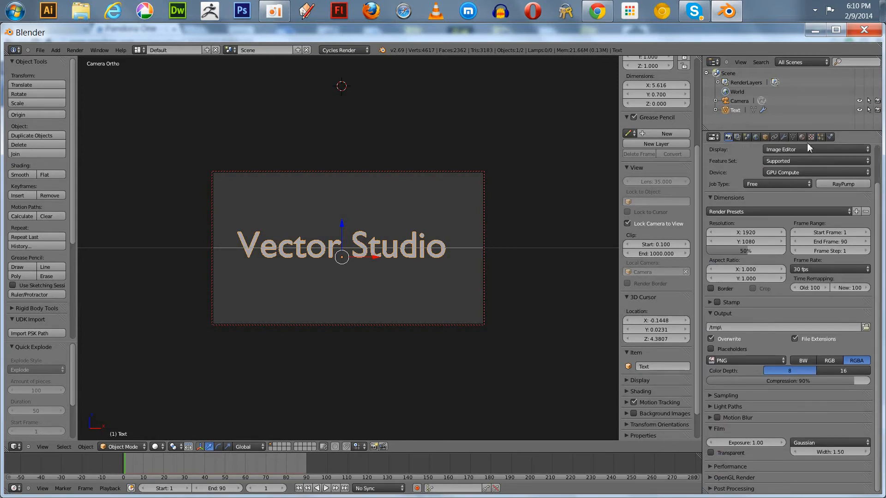
{"action": "left_click", "coordinate": [820, 137]}
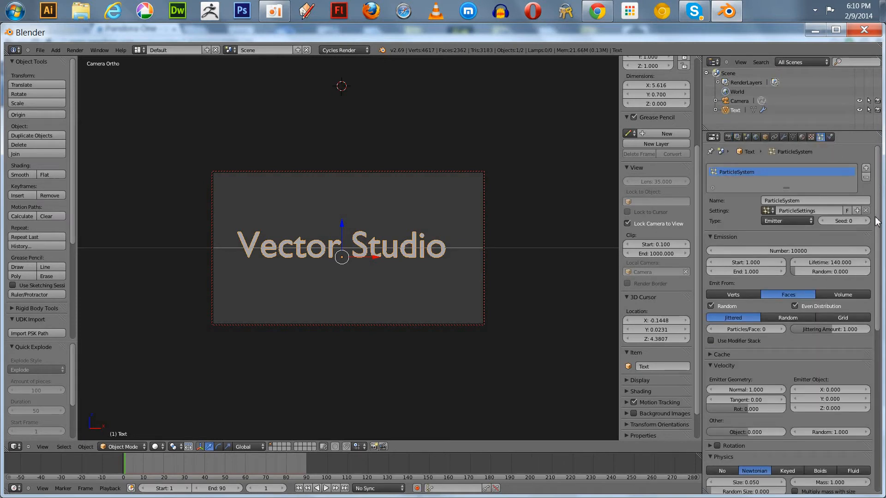
{"action": "left_click_drag", "start_coordinate": [880, 222], "coordinate": [884, 304]}
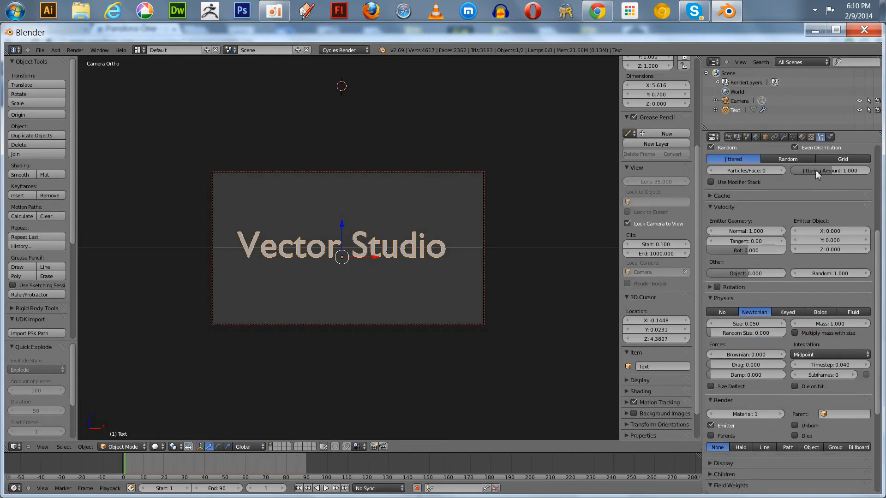
{"action": "left_click", "coordinate": [830, 137]}
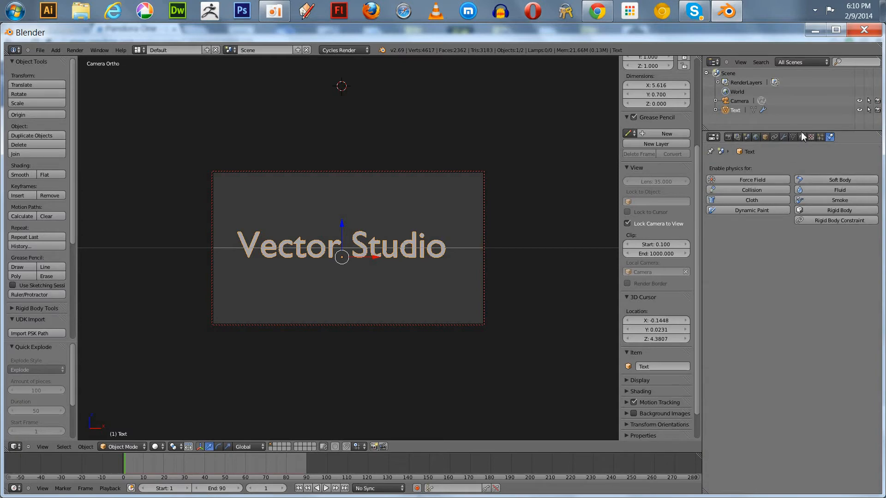
{"action": "left_click", "coordinate": [818, 137]}
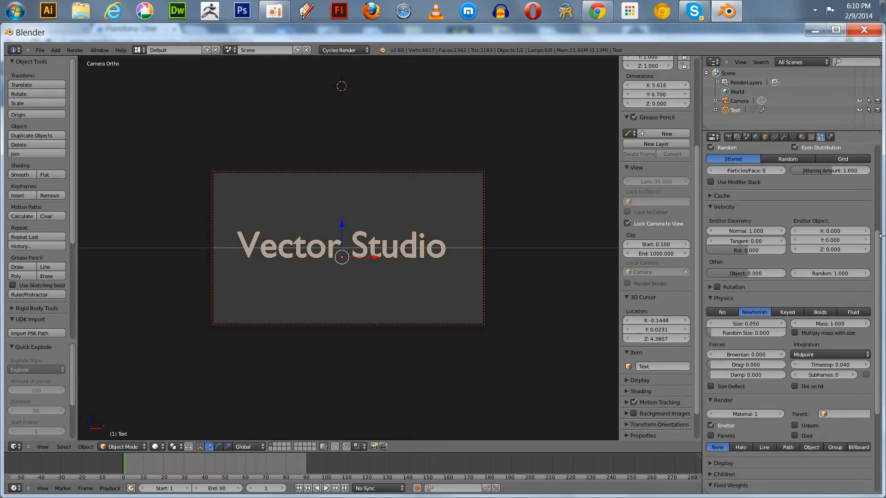
Collapse the particle system's Field Weights, Physics and Render settings and expand its Cache settings
{"action": "left_click_drag", "start_coordinate": [881, 241], "coordinate": [882, 347]}
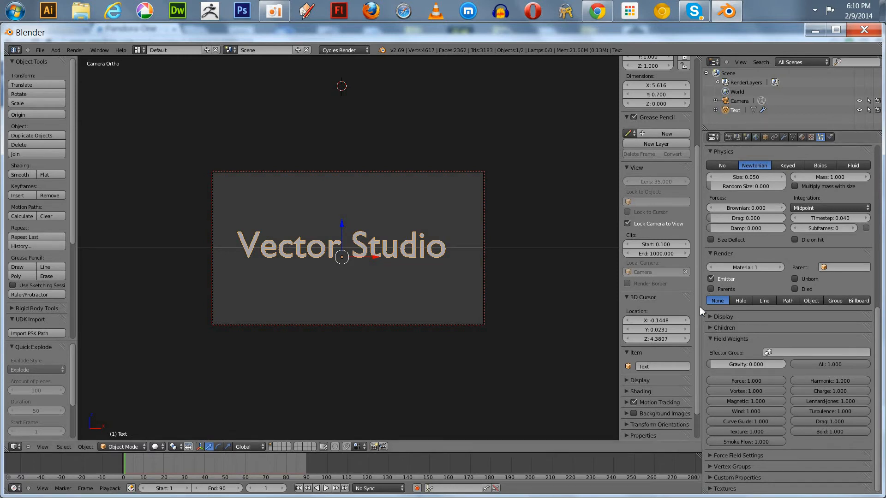
{"action": "left_click", "coordinate": [711, 337]}
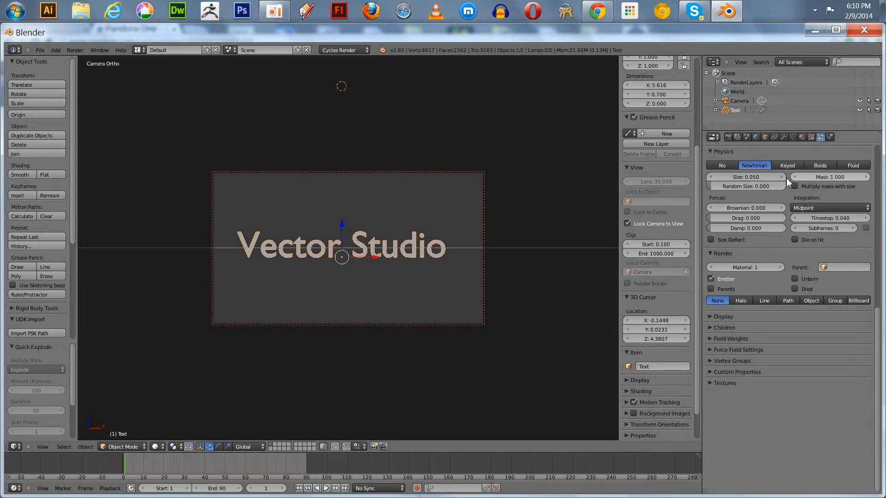
{"action": "scroll", "coordinate": [882, 196], "scroll_direction": "up", "scroll_amount": 15}
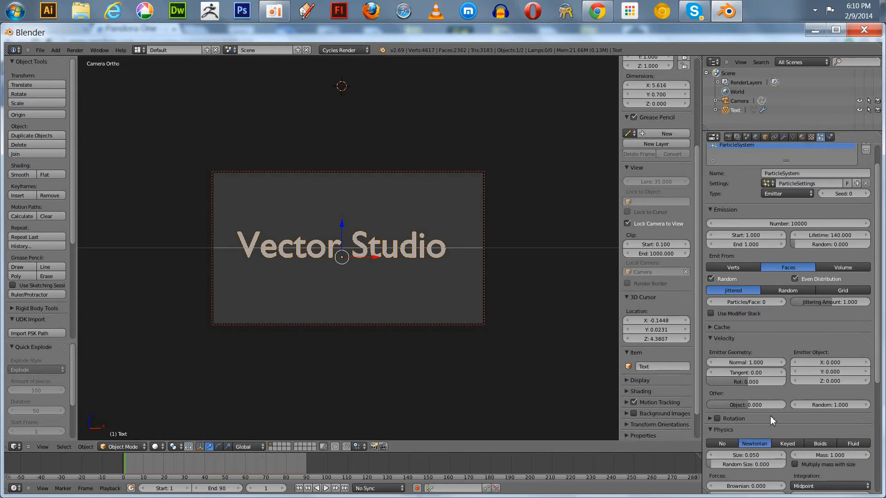
{"action": "left_click", "coordinate": [710, 429]}
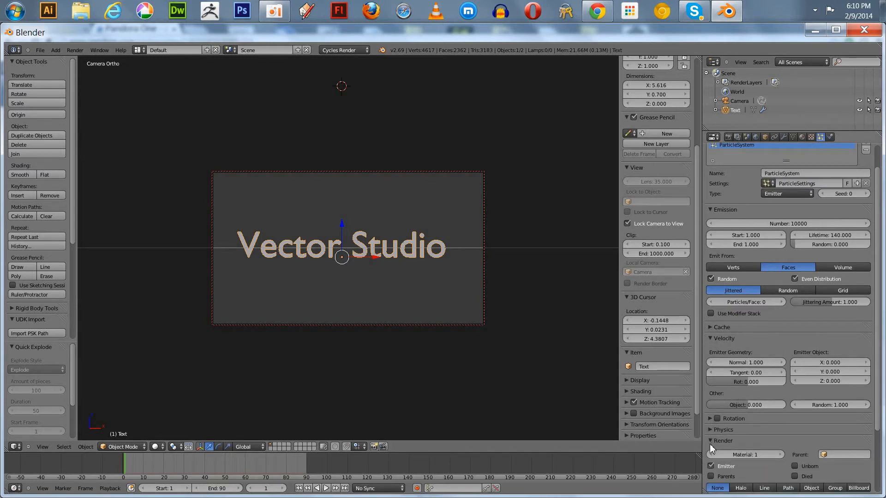
{"action": "left_click", "coordinate": [711, 441]}
{"action": "left_click", "coordinate": [711, 441]}
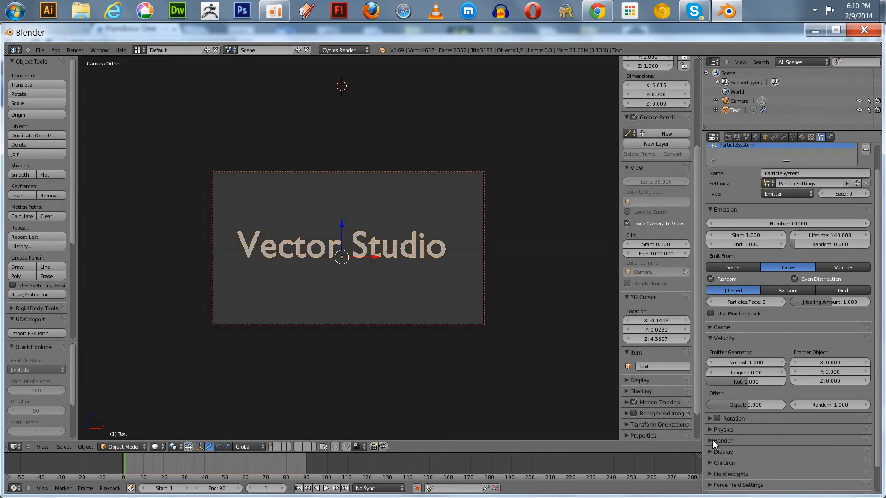
{"action": "scroll", "coordinate": [879, 323], "scroll_direction": "up", "scroll_amount": 2}
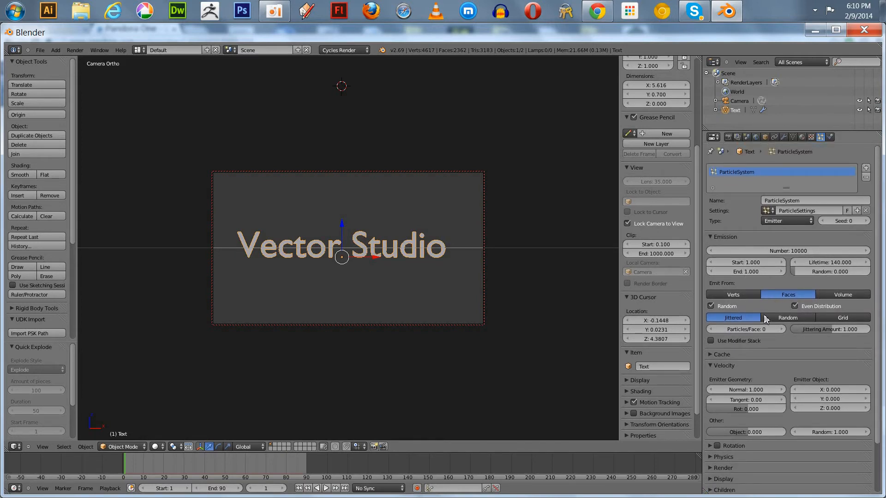
{"action": "scroll", "coordinate": [774, 340], "scroll_direction": "down", "scroll_amount": 3}
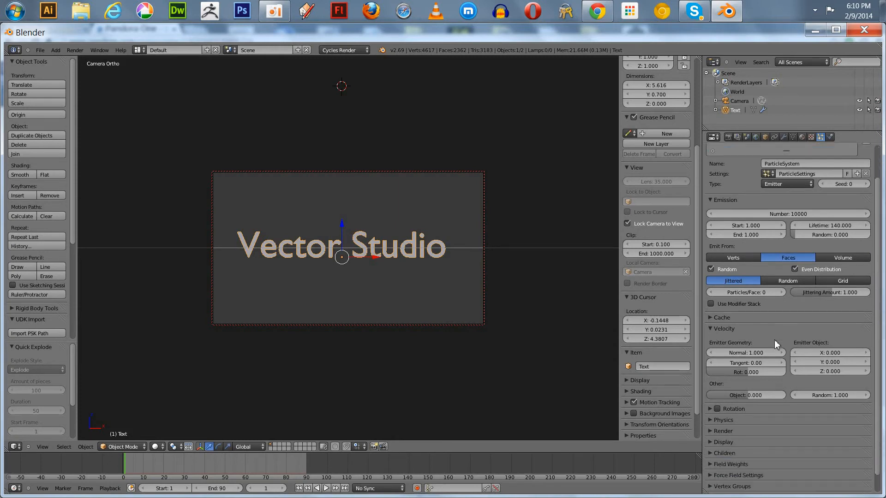
{"action": "left_click", "coordinate": [712, 297]}
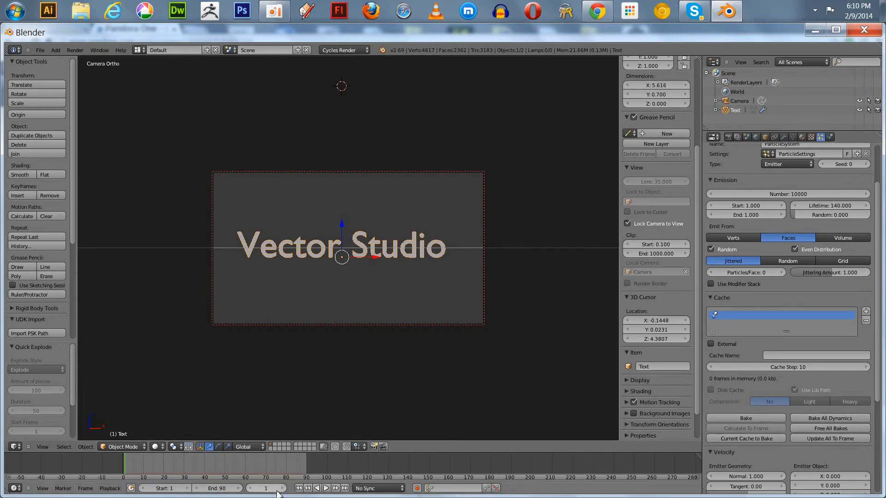
Play the 10000-particle explosion, stop it and set the timeline to frame 0
{"action": "left_click", "coordinate": [326, 488]}
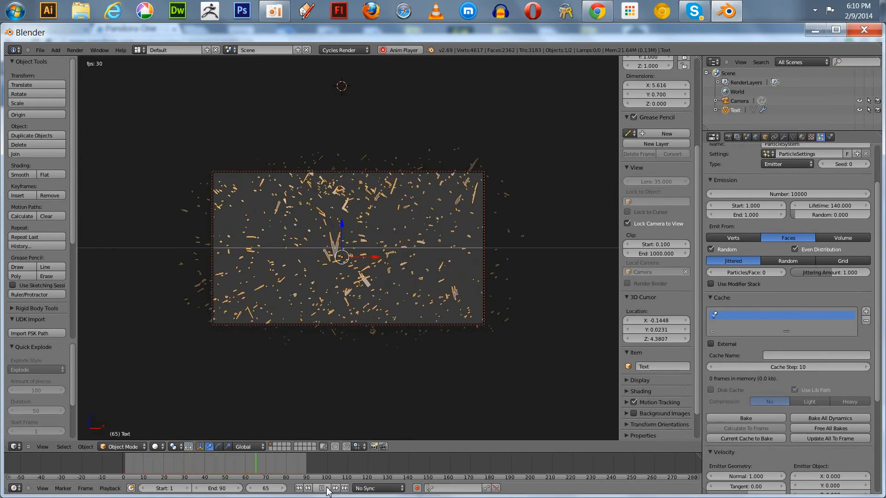
{"action": "left_click", "coordinate": [323, 488]}
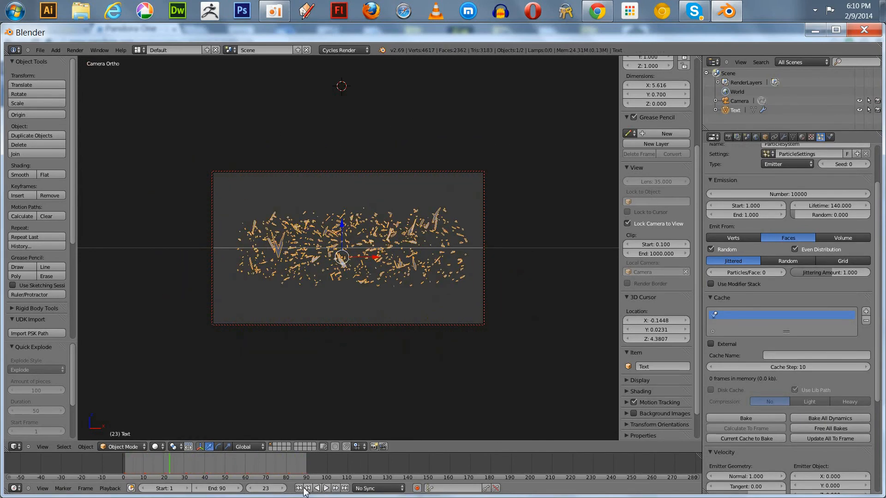
{"action": "left_click", "coordinate": [299, 488]}
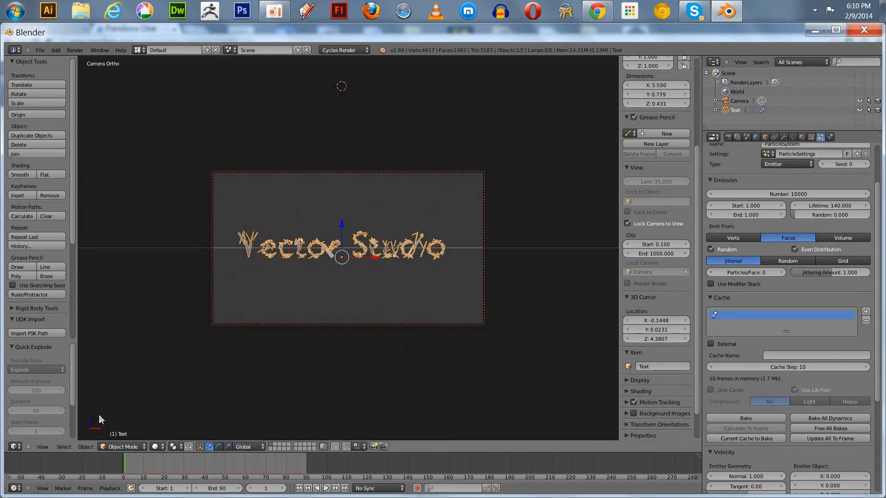
{"action": "left_click", "coordinate": [125, 467]}
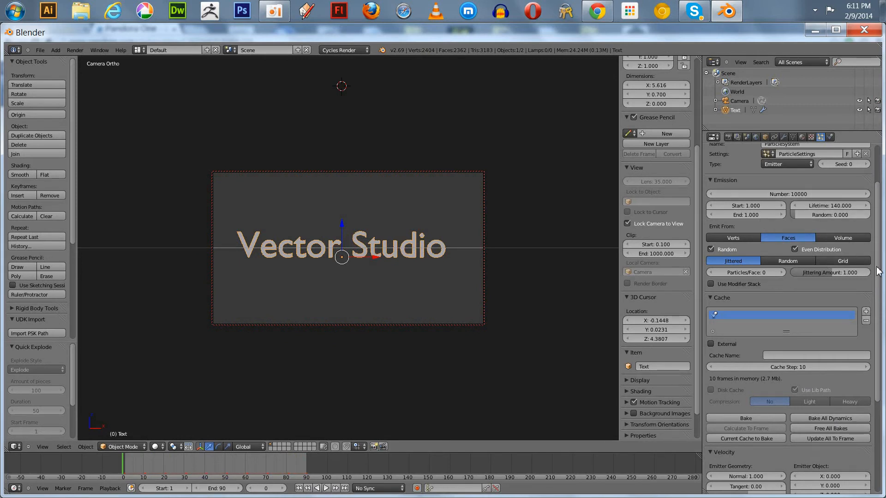
Switch to Windows Explorer and open the Prerolls folder in the Videos library
{"action": "scroll", "coordinate": [878, 271], "scroll_direction": "down", "scroll_amount": 6}
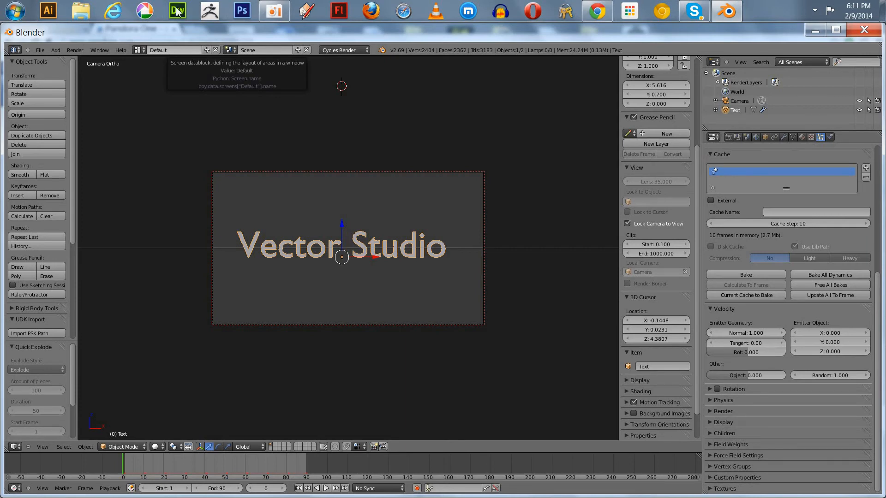
{"action": "left_click", "coordinate": [81, 14]}
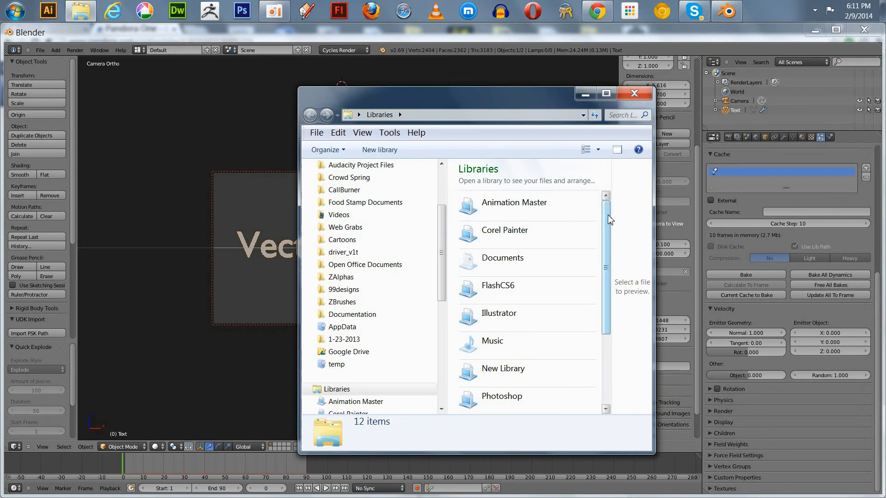
{"action": "left_click_drag", "start_coordinate": [607, 215], "coordinate": [597, 307]}
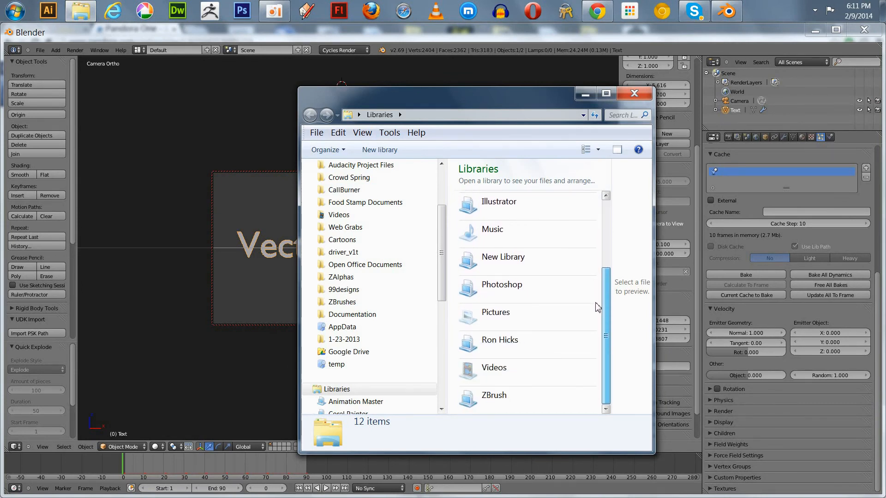
{"action": "left_click", "coordinate": [470, 371]}
{"action": "double_click", "coordinate": [470, 371]}
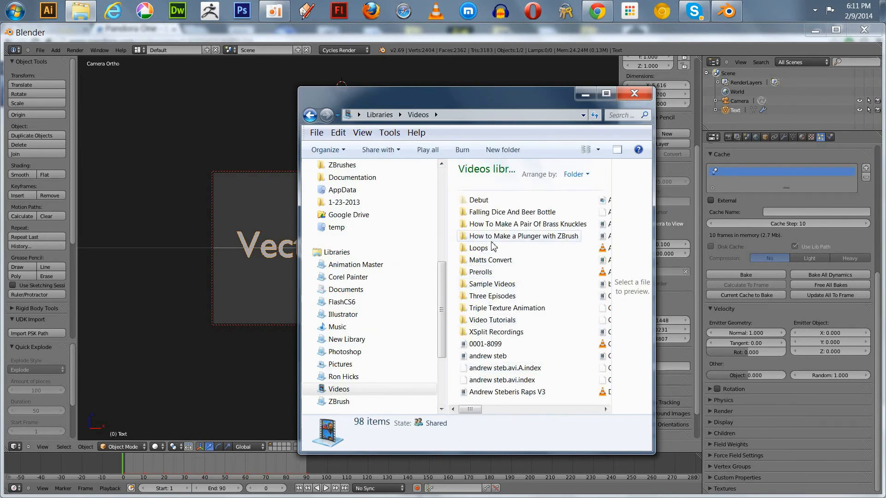
{"action": "double_click", "coordinate": [489, 272]}
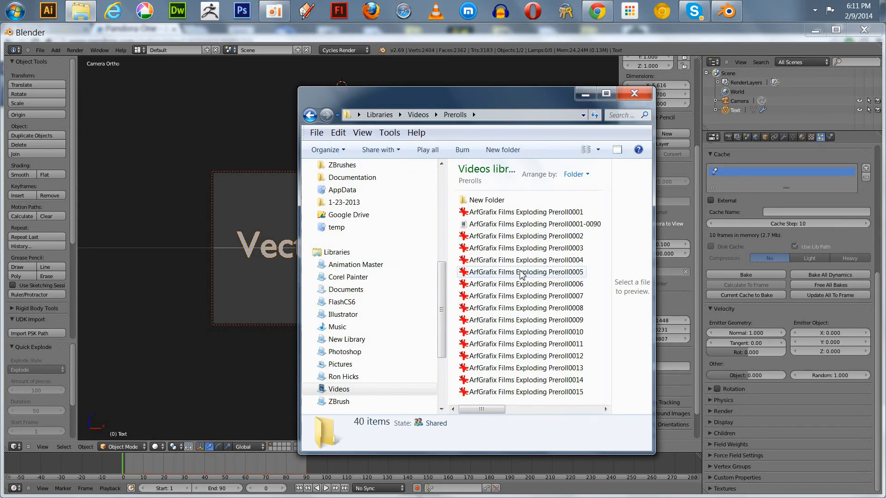
Find and select the video clip Quick Explode Video Tutorial Title0001-0090 in the Prerolls folder and maximize the window to enlarge its preview
{"action": "scroll", "coordinate": [589, 304], "scroll_direction": "down", "scroll_amount": 5}
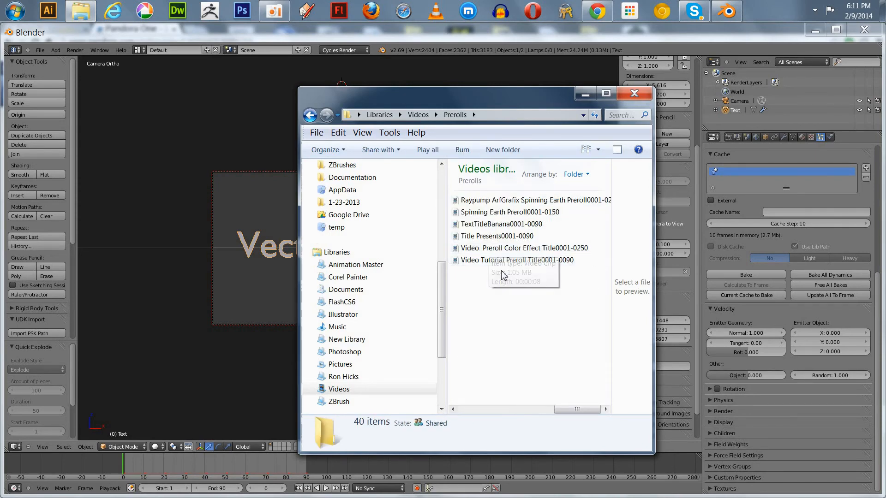
{"action": "scroll", "coordinate": [498, 273], "scroll_direction": "up", "scroll_amount": 5}
{"action": "scroll", "coordinate": [498, 273], "scroll_direction": "down", "scroll_amount": 5}
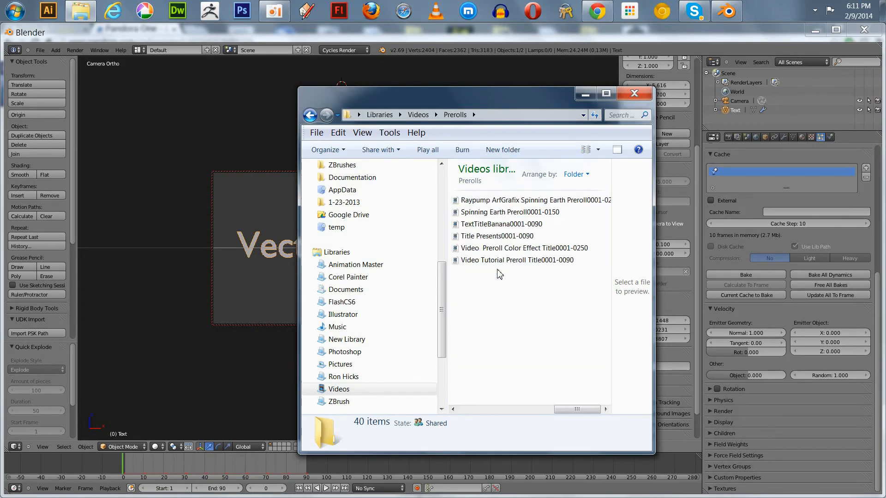
{"action": "scroll", "coordinate": [499, 273], "scroll_direction": "up", "scroll_amount": 3}
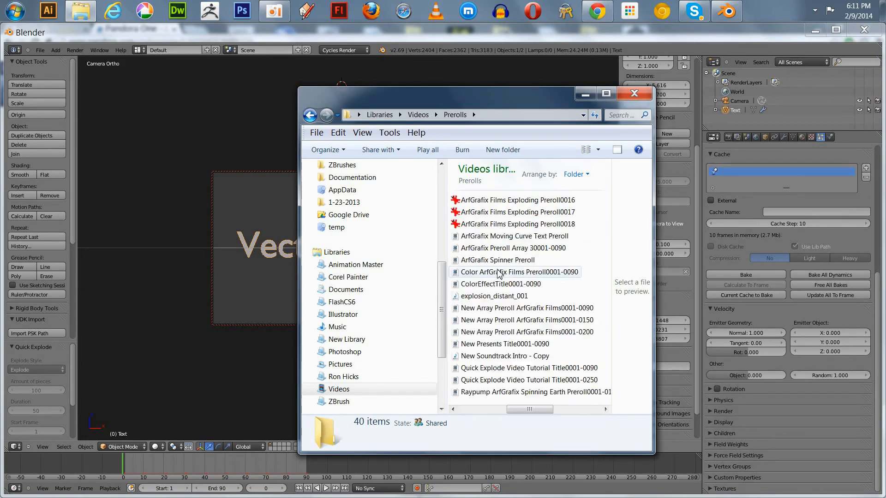
{"action": "left_click", "coordinate": [543, 372]}
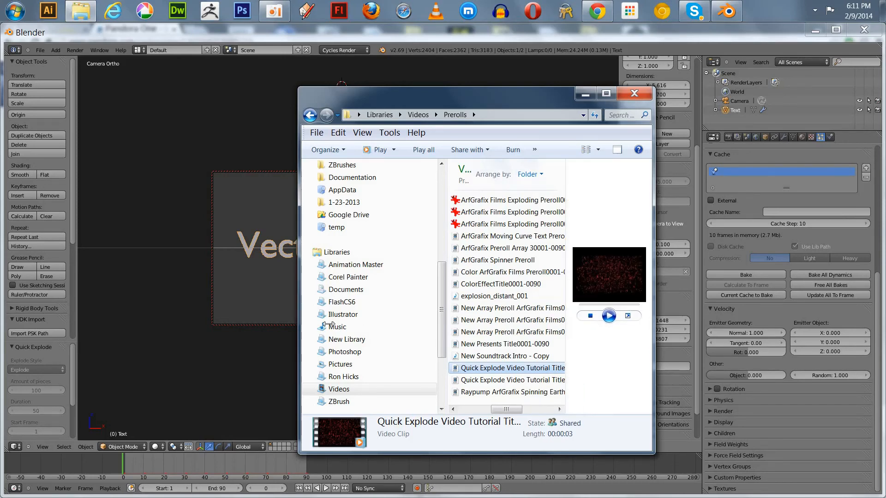
{"action": "left_click", "coordinate": [606, 93]}
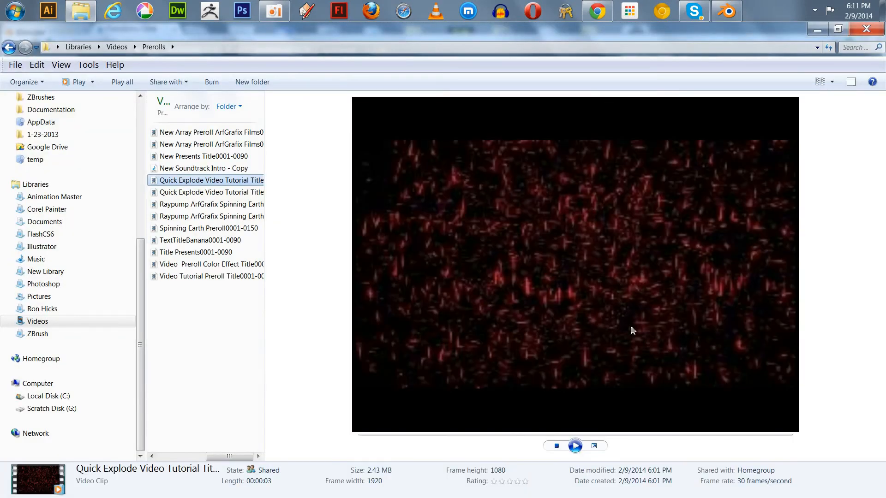
Play the exploding title clip in the preview several times, and close the Explorer window to return to Blender
{"action": "left_click", "coordinate": [575, 446]}
{"action": "left_click", "coordinate": [572, 446]}
{"action": "left_click", "coordinate": [574, 446]}
{"action": "left_click", "coordinate": [575, 446]}
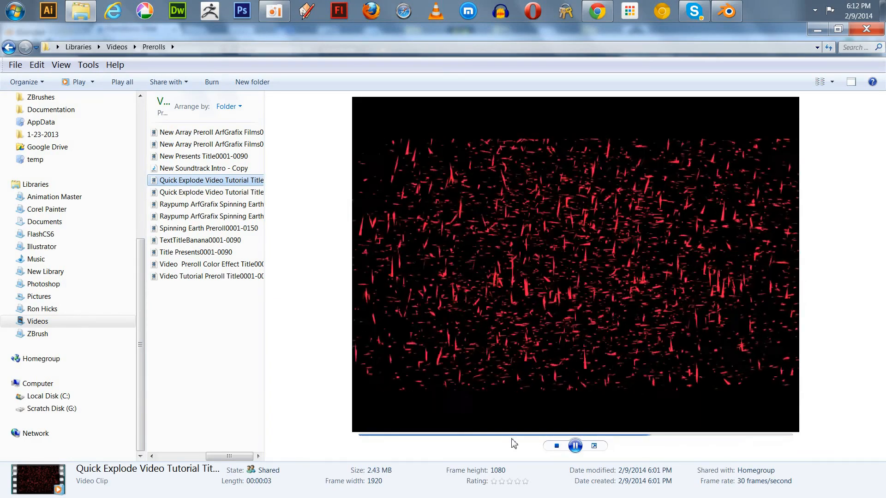
{"action": "left_click", "coordinate": [575, 446]}
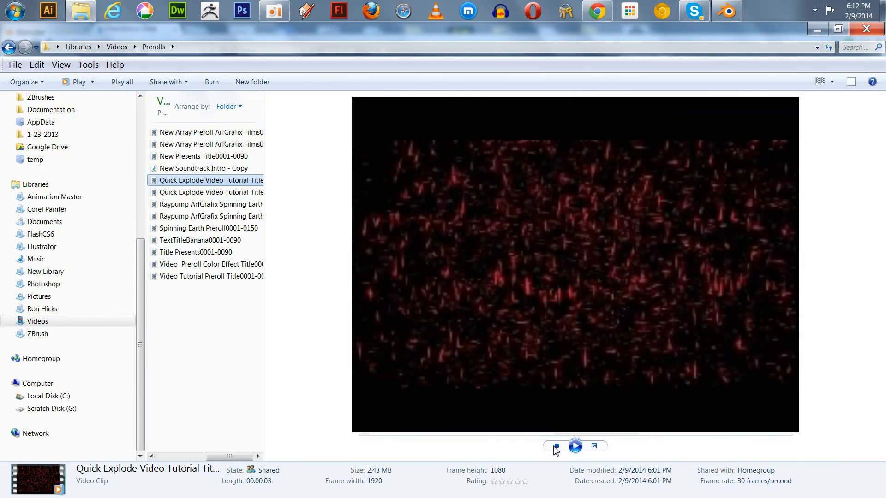
{"action": "left_click", "coordinate": [575, 446]}
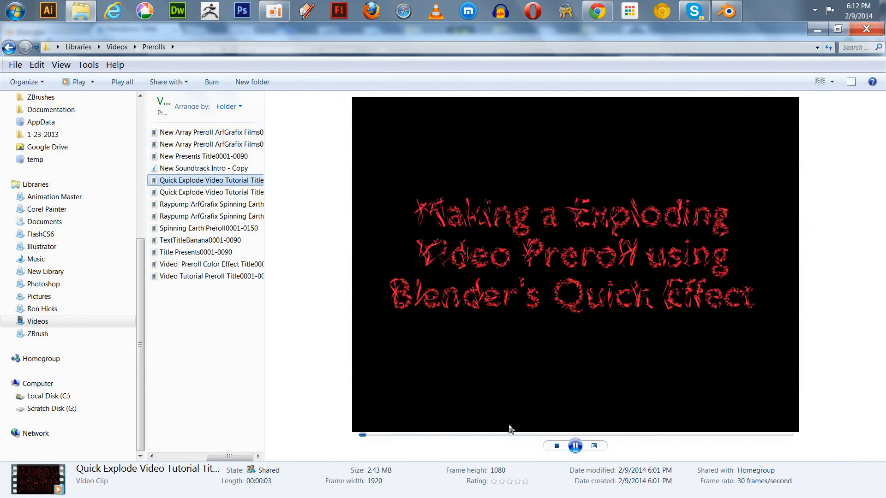
{"action": "left_click", "coordinate": [866, 29]}
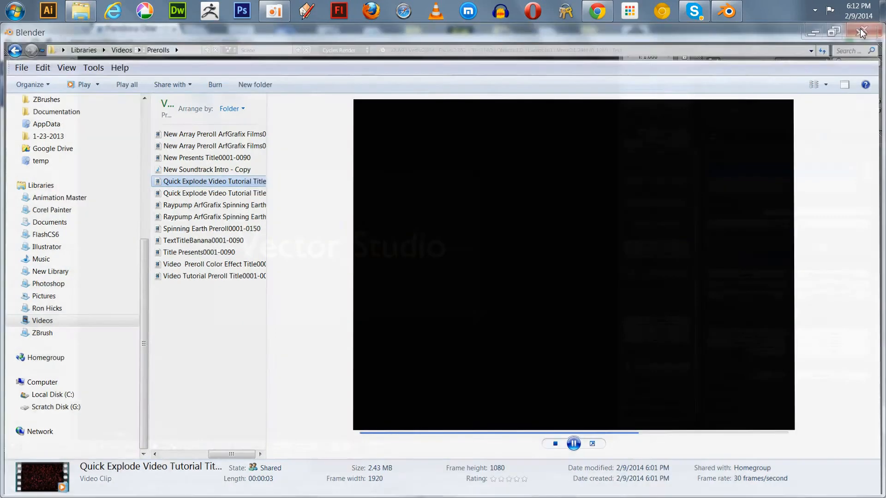